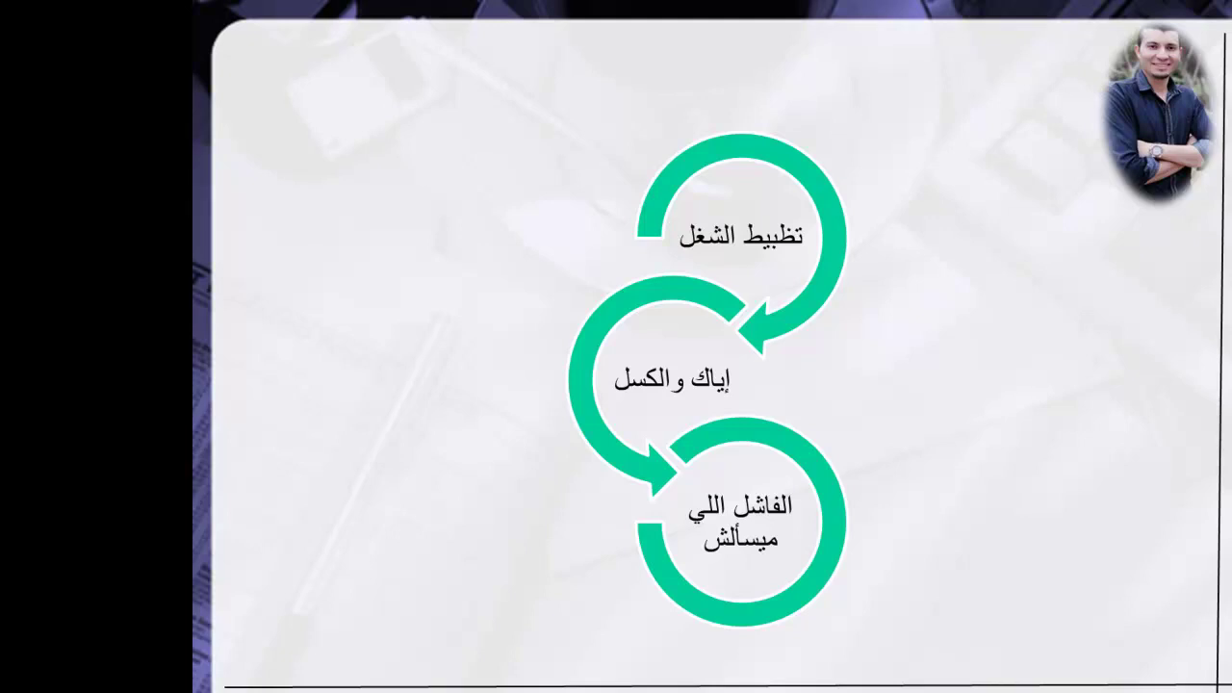
Step: Leave the slideshow and open the الوحدة الأولى folder inside المشروع on the F: drive in File Explorer
key(Escape)
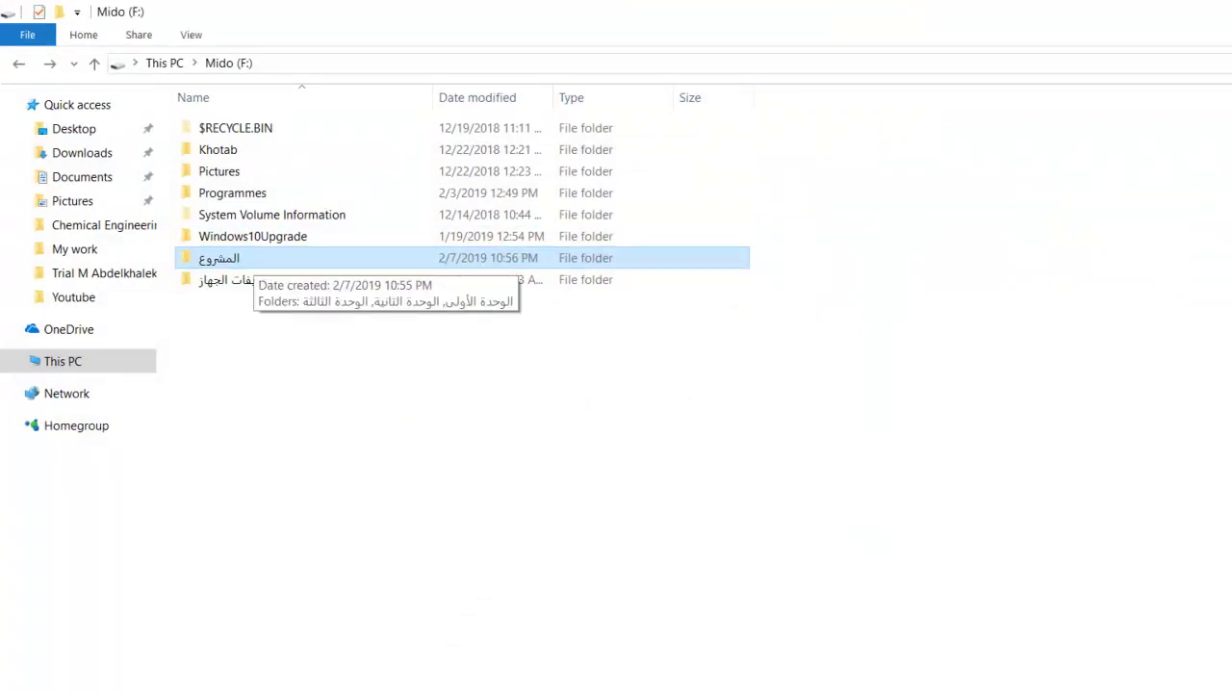
double_click(252, 258)
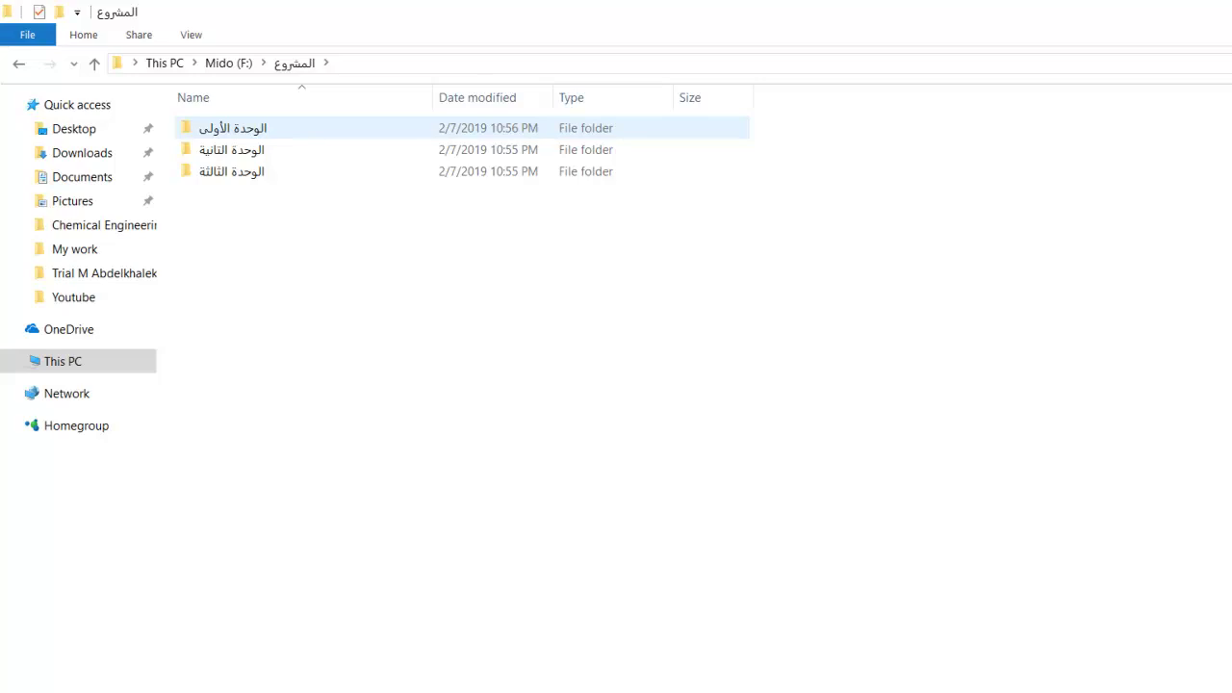
key(Return)
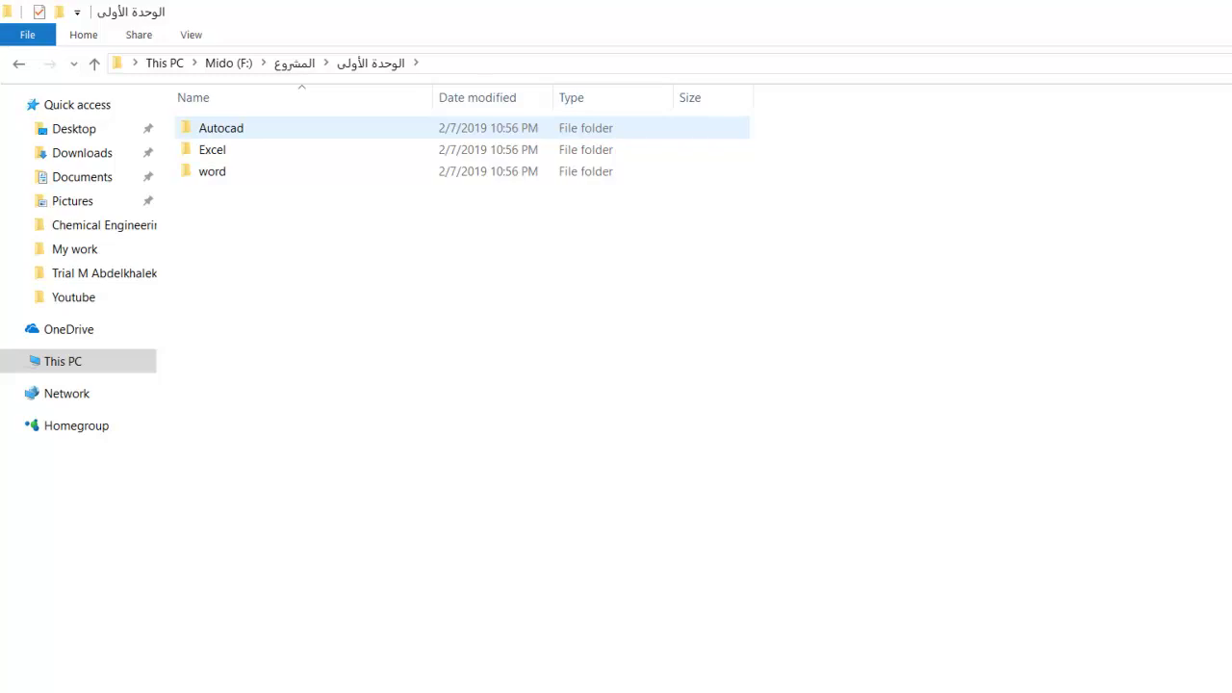
click(212, 149)
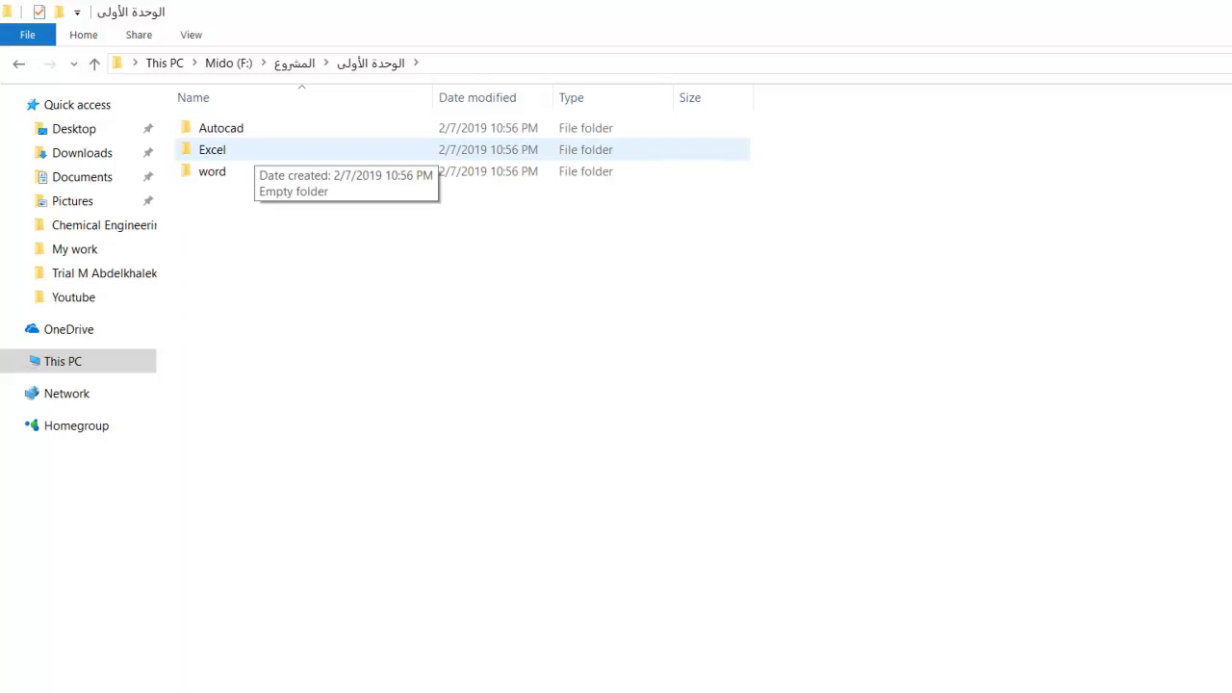
click(212, 172)
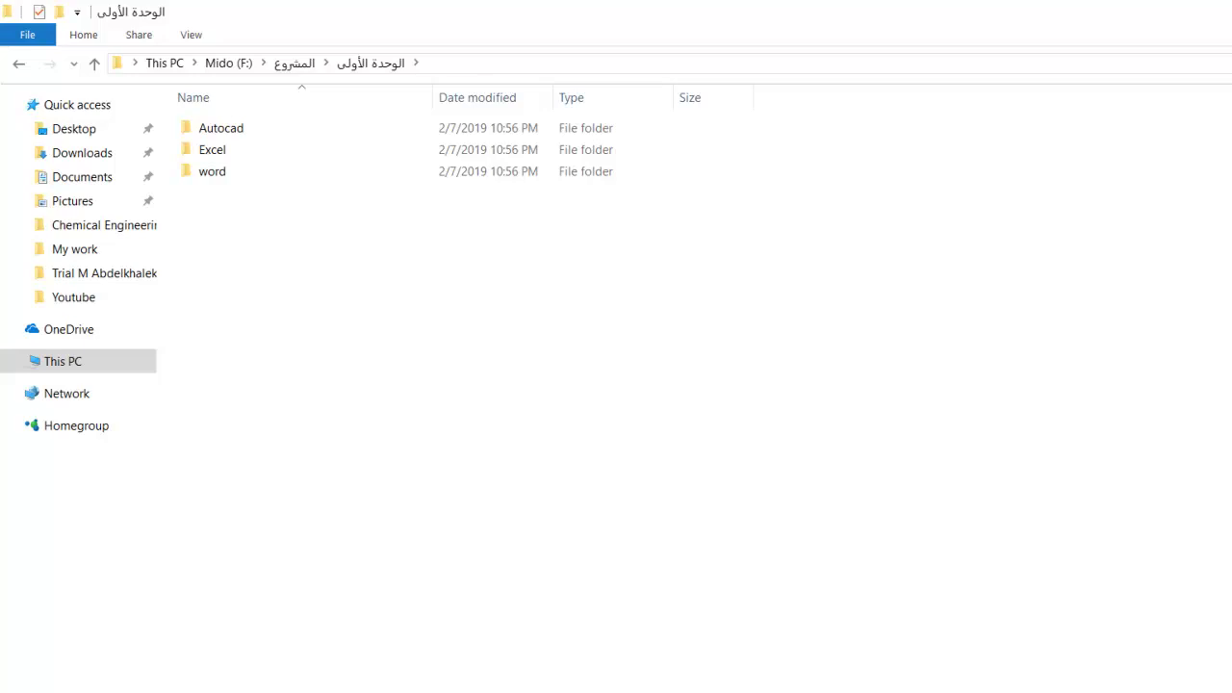
Step: Create a new folder named SAP inside the الوحدة الأولى folder
right_click(253, 208)
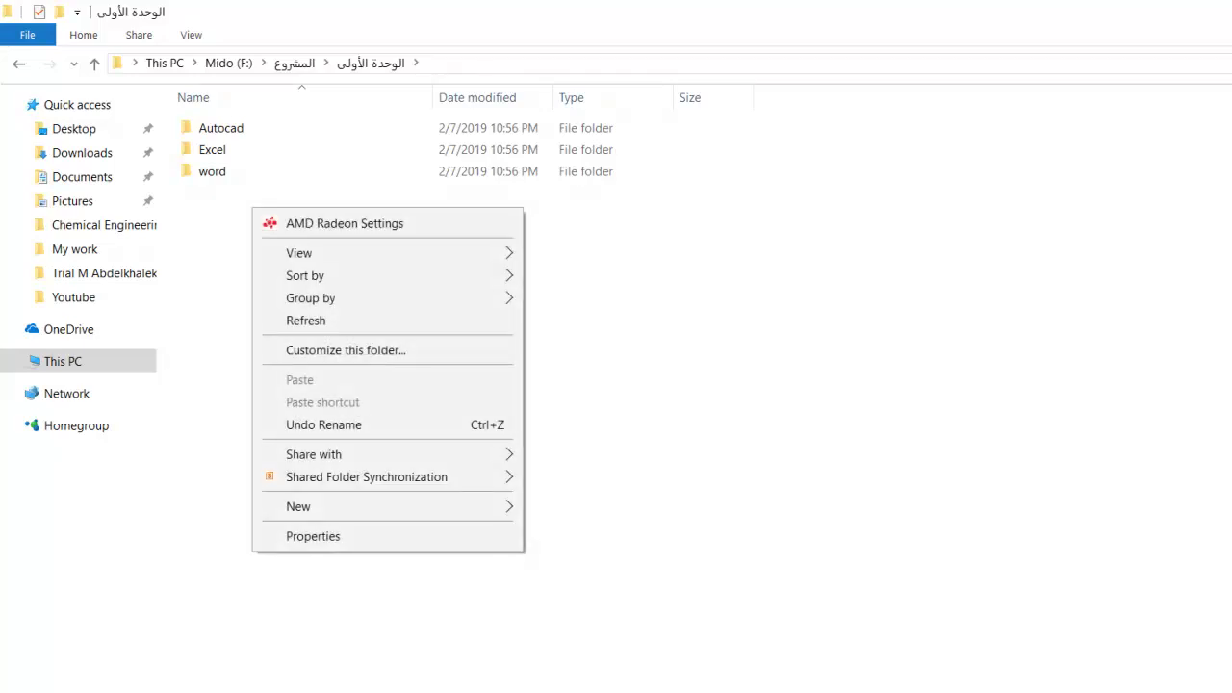
mouse_move(385, 506)
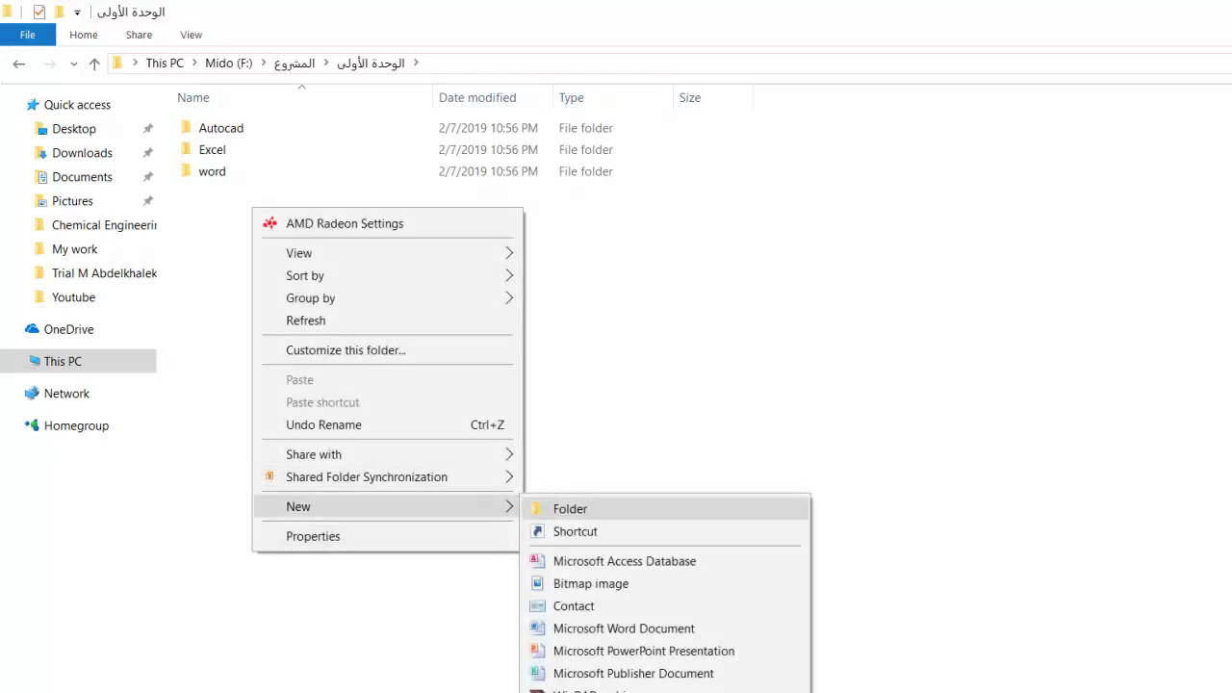
click(574, 508)
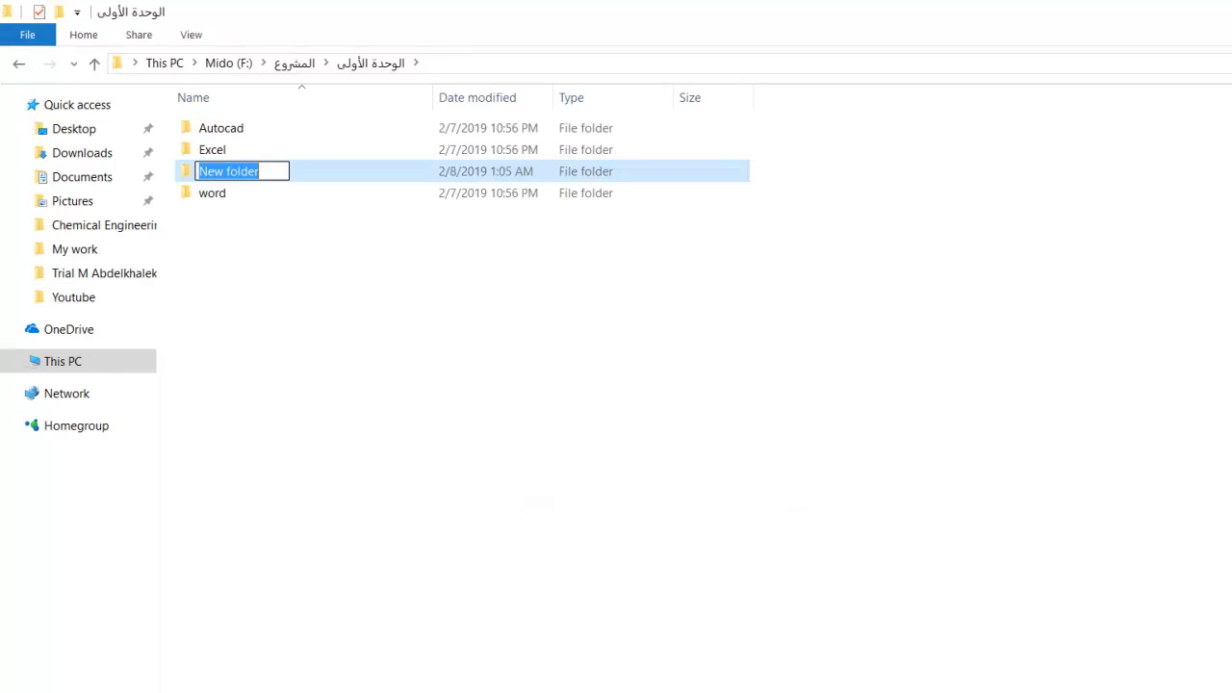
text(SAP)
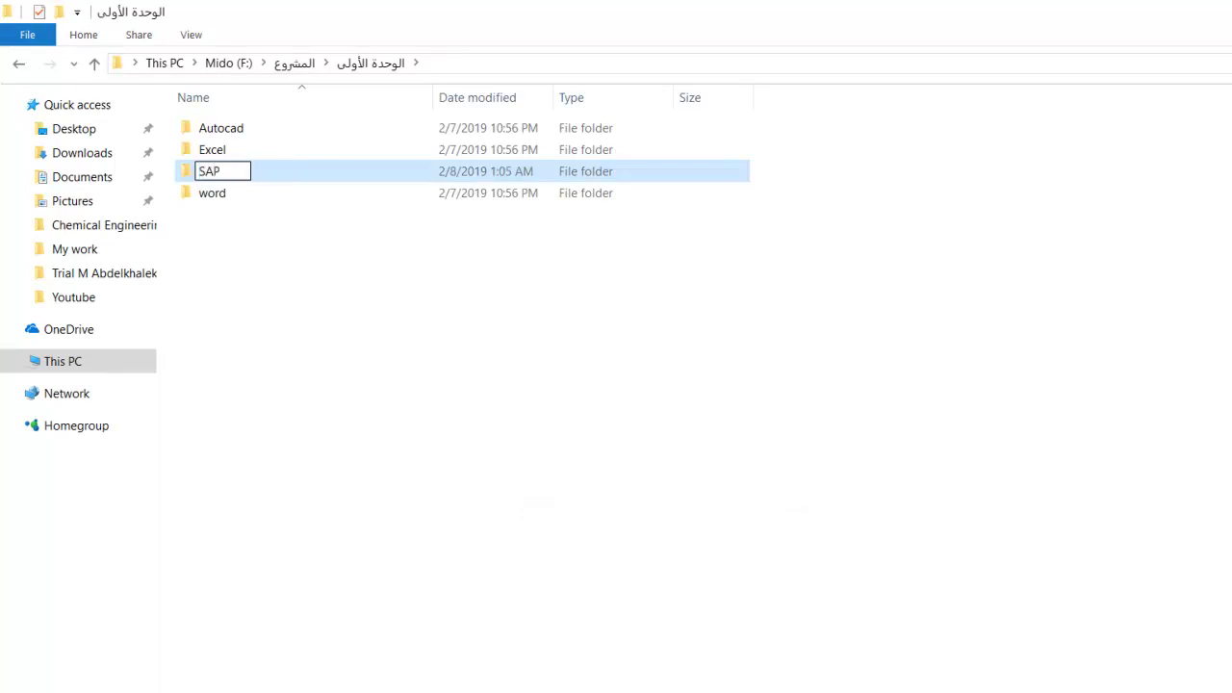
key(Return)
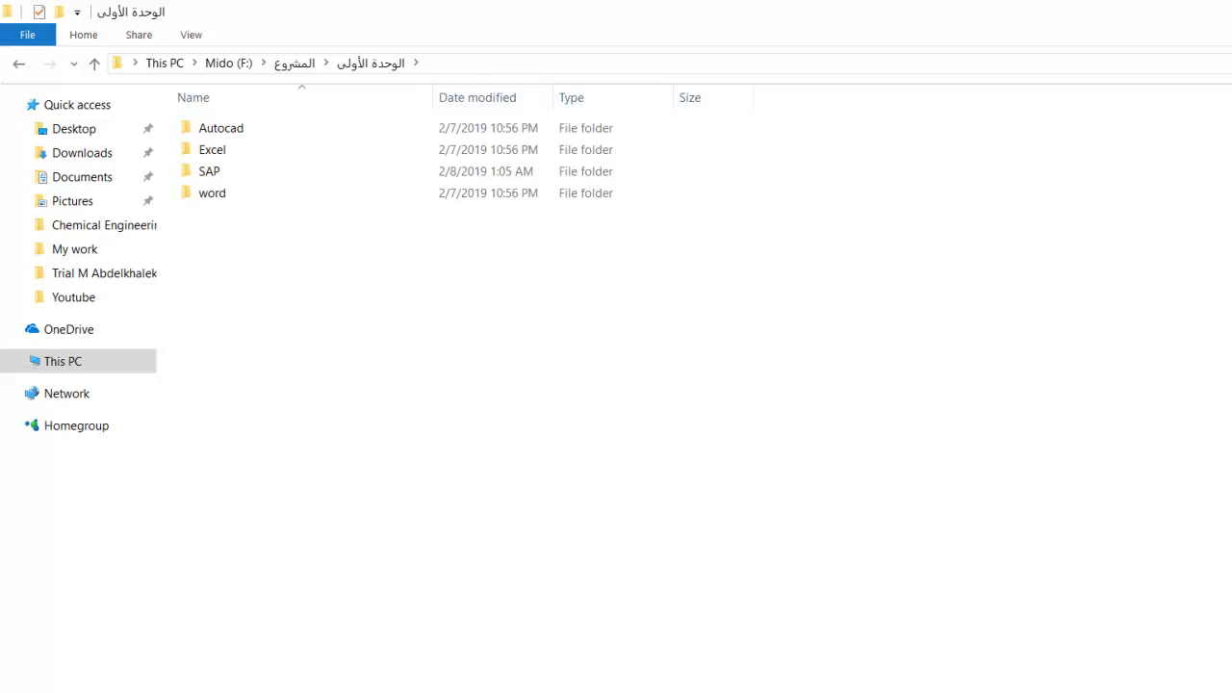
Step: Look through the الوحدة الأولى and الوحدة الثانية folders within المشروع, ending back in الوحدة الأولى
key(BackSpace)
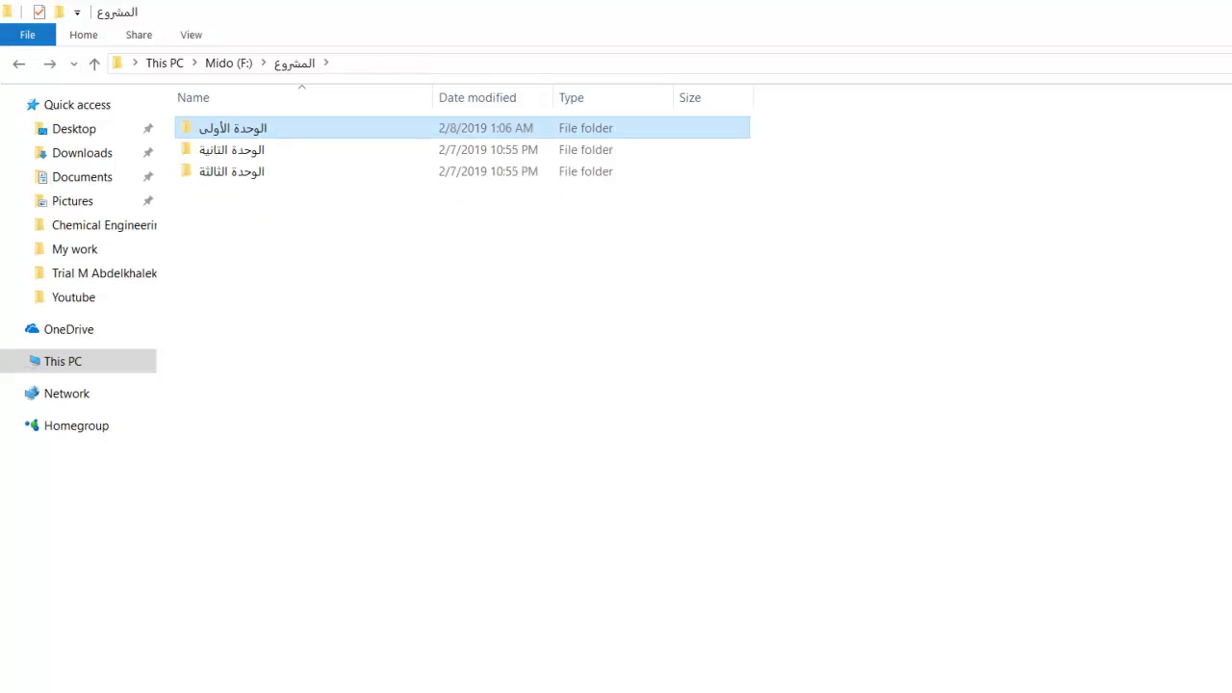
key(BackSpace)
key(Return)
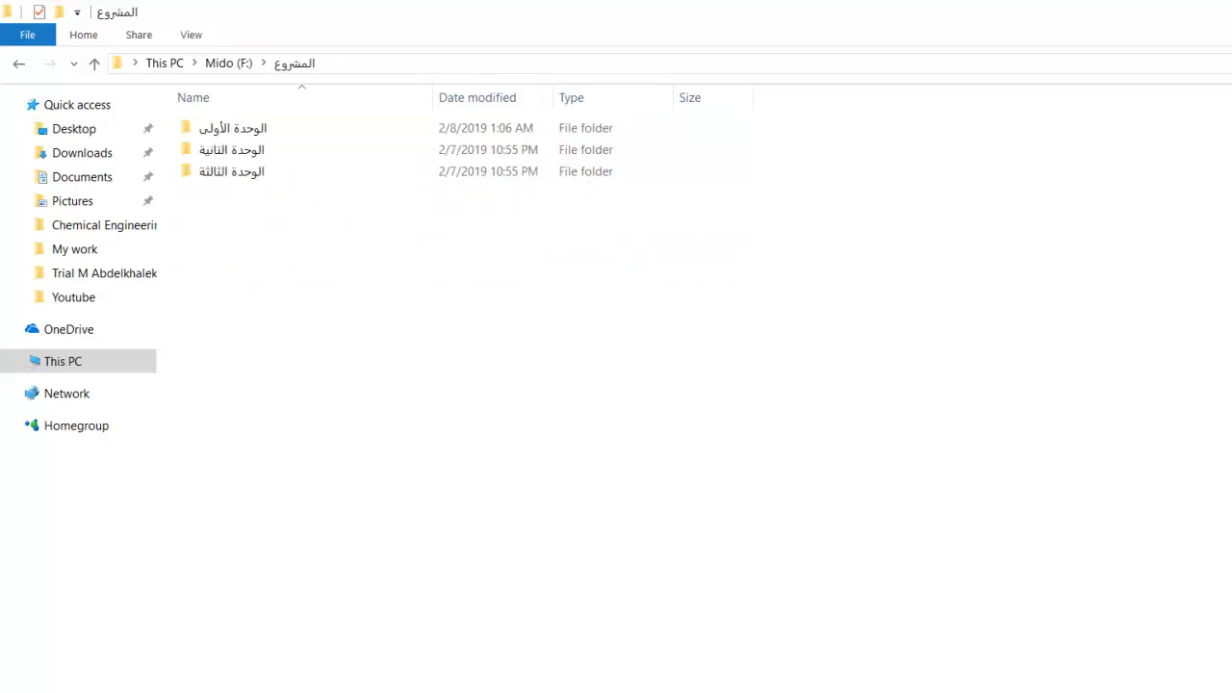
key(Return)
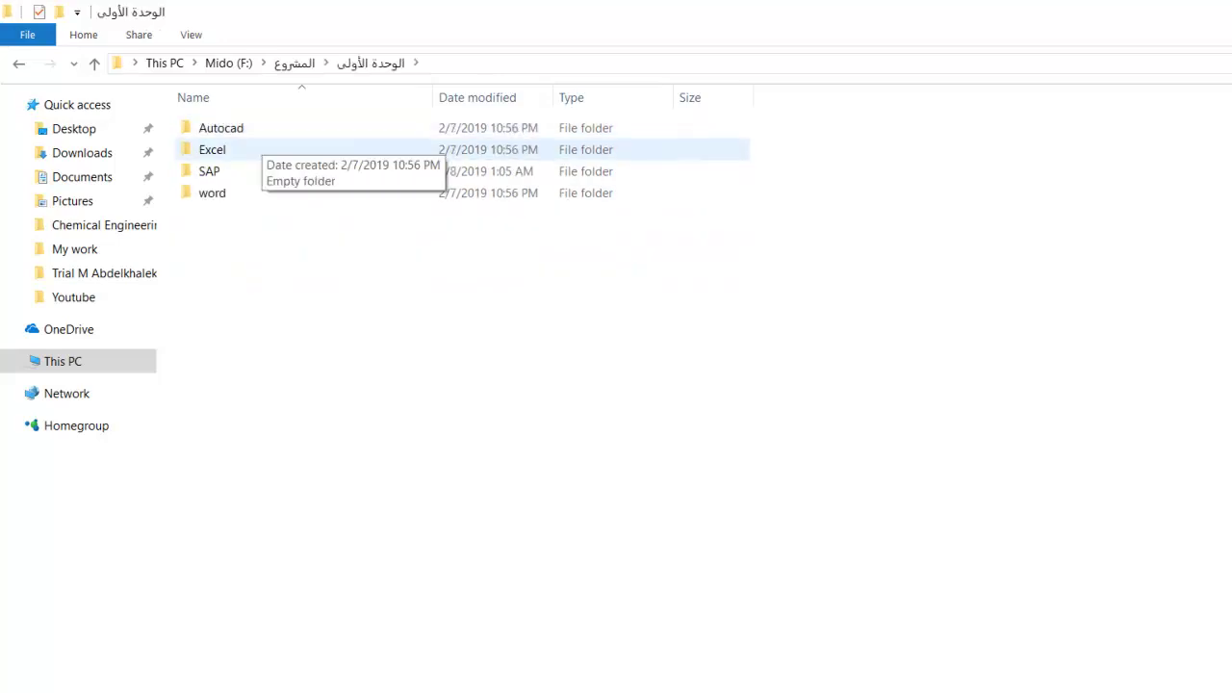
key(BackSpace)
key(Down)
key(Return)
key(BackSpace)
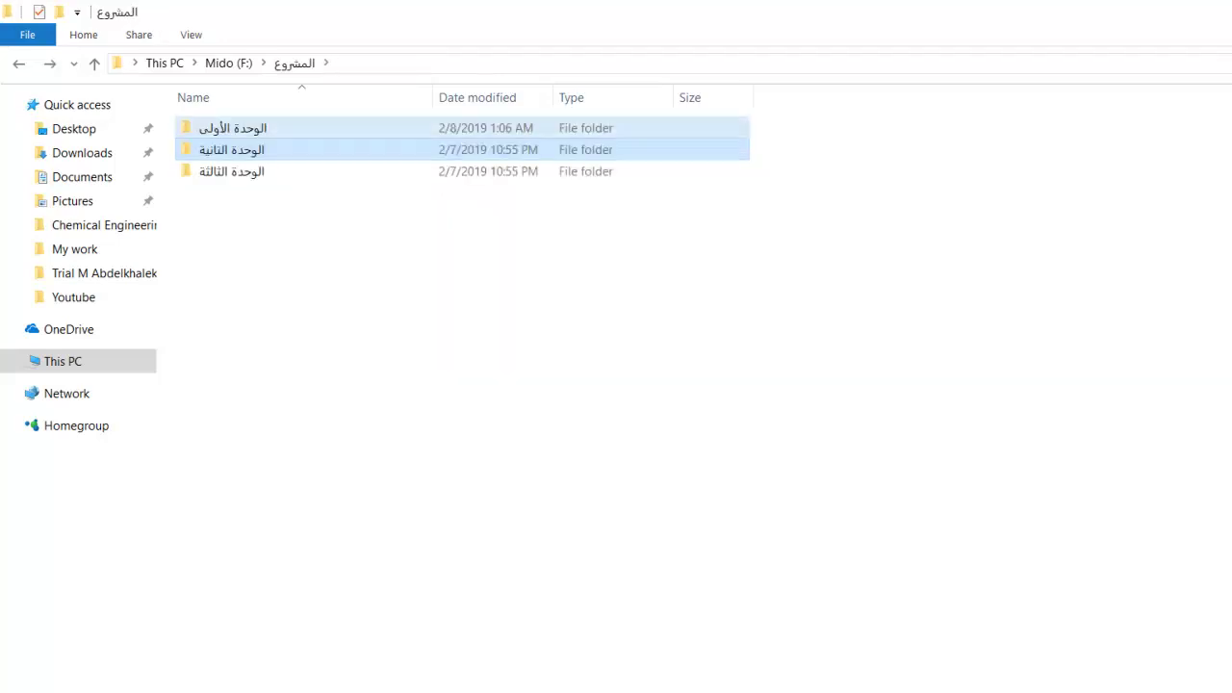
key(Up)
key(Return)
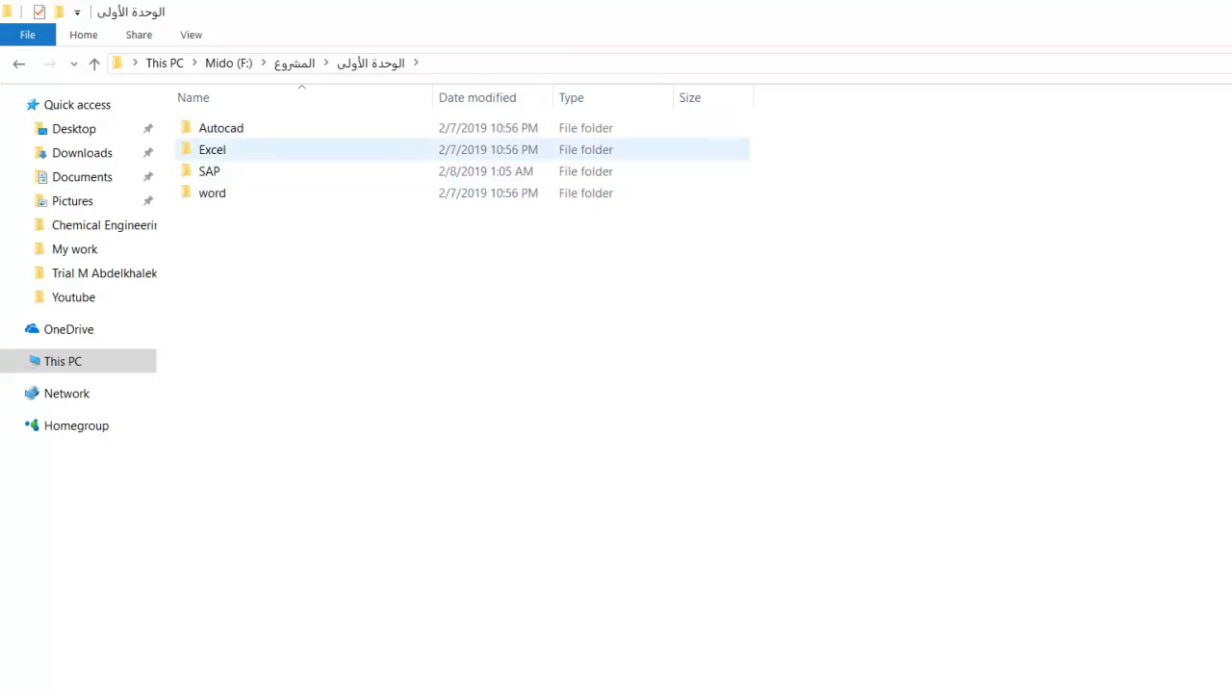
Step: Create a new folder named February inside the Autocad folder of الوحدة الأولى
click(220, 128)
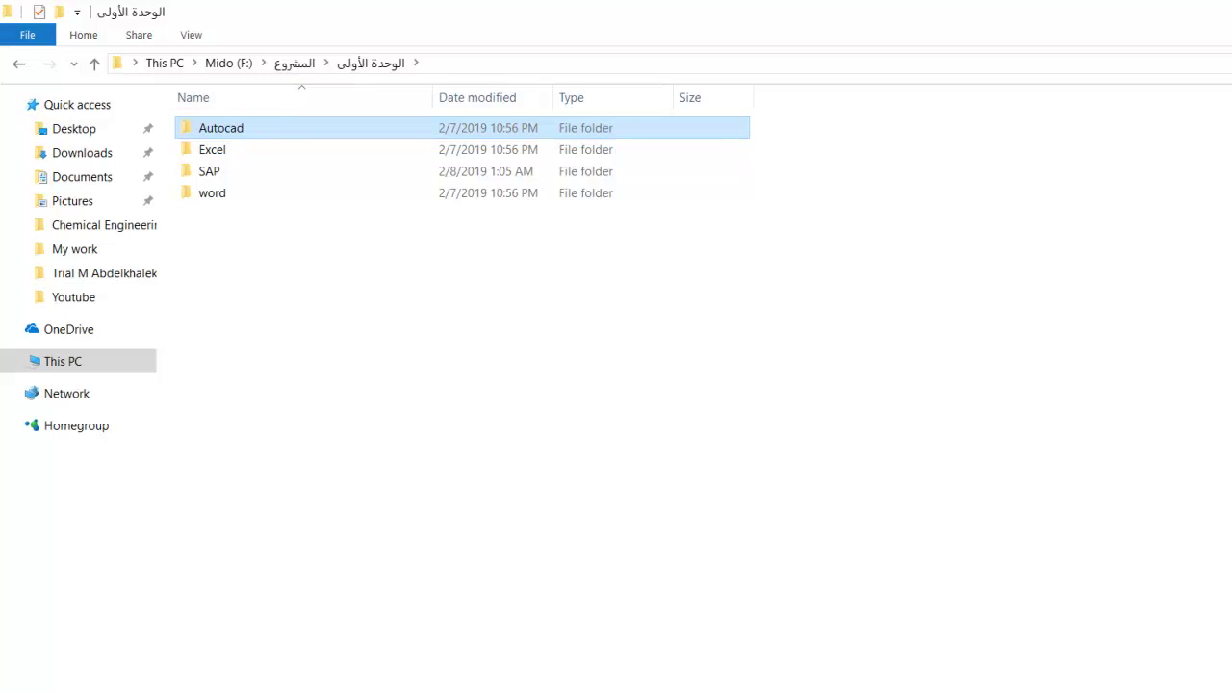
key(Return)
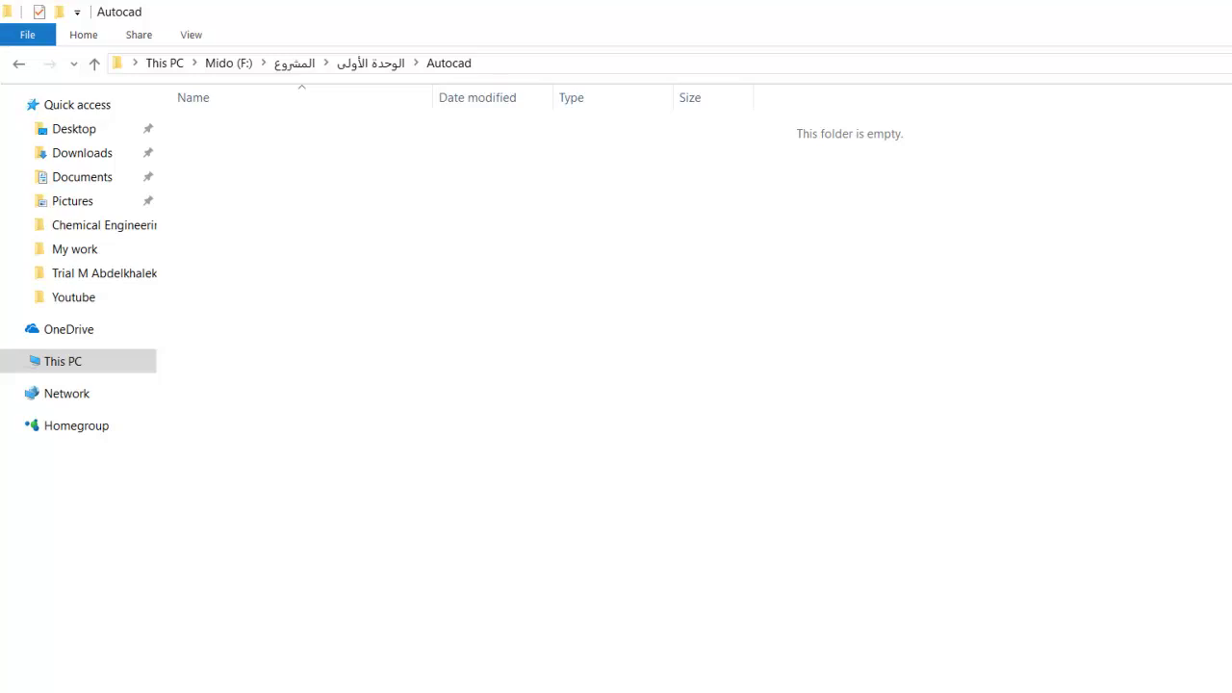
right_click(276, 172)
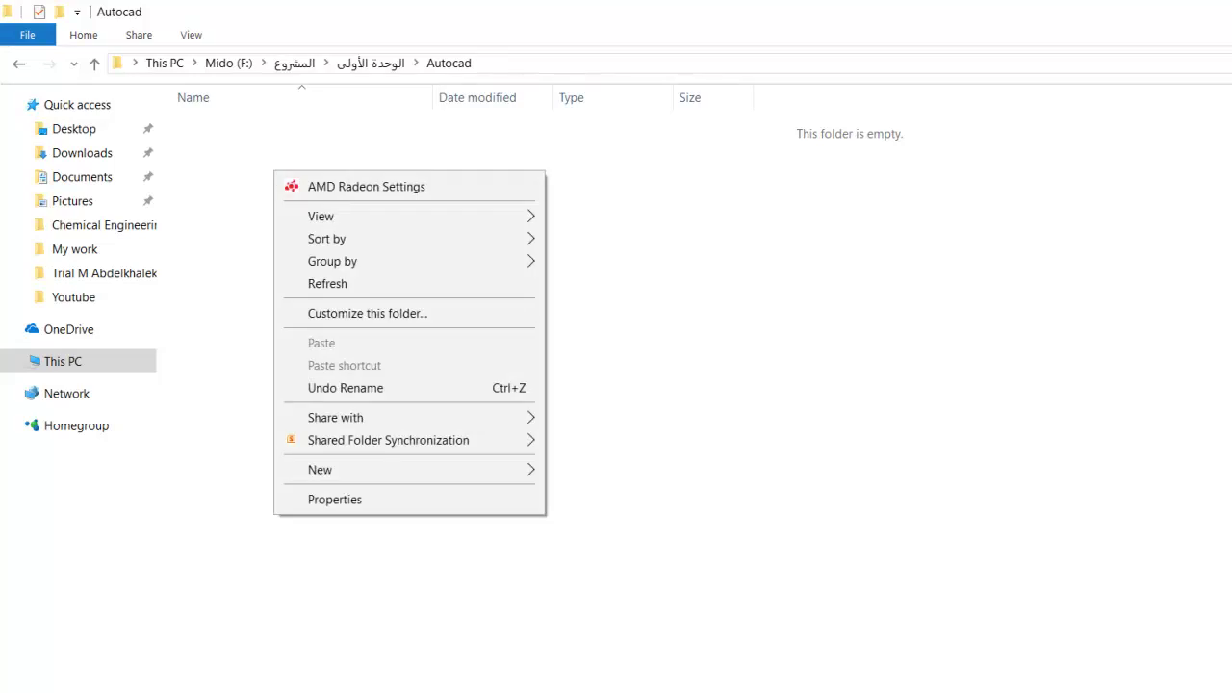
mouse_move(404, 470)
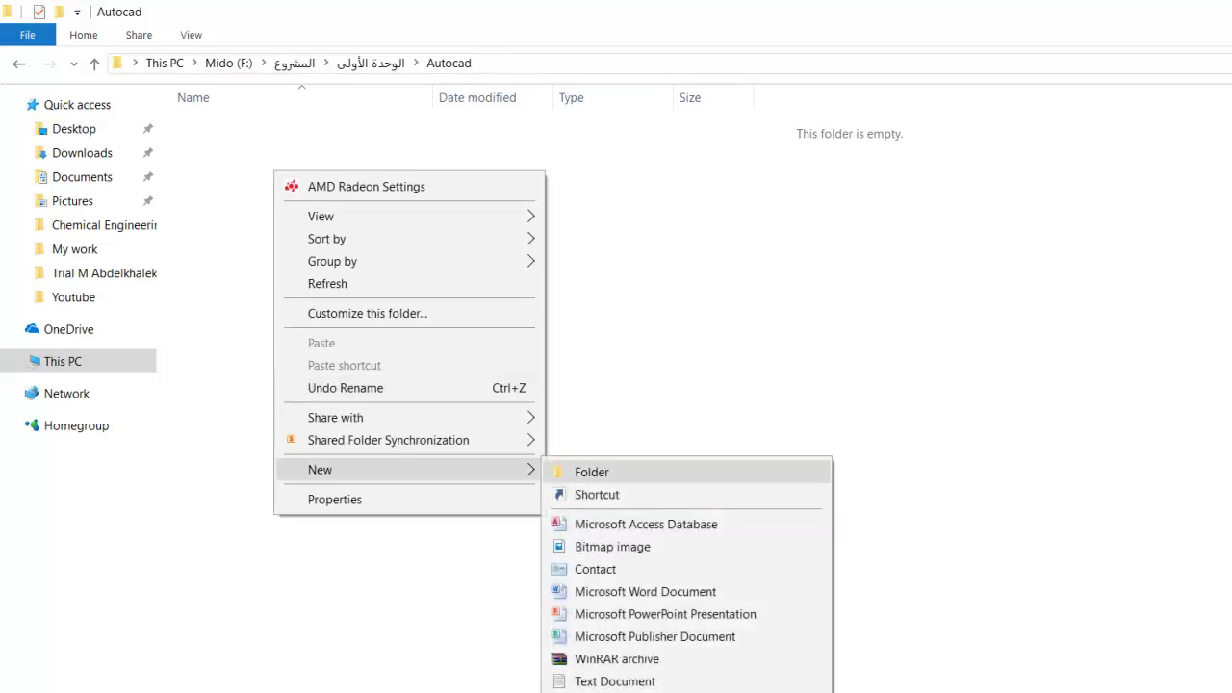
click(591, 471)
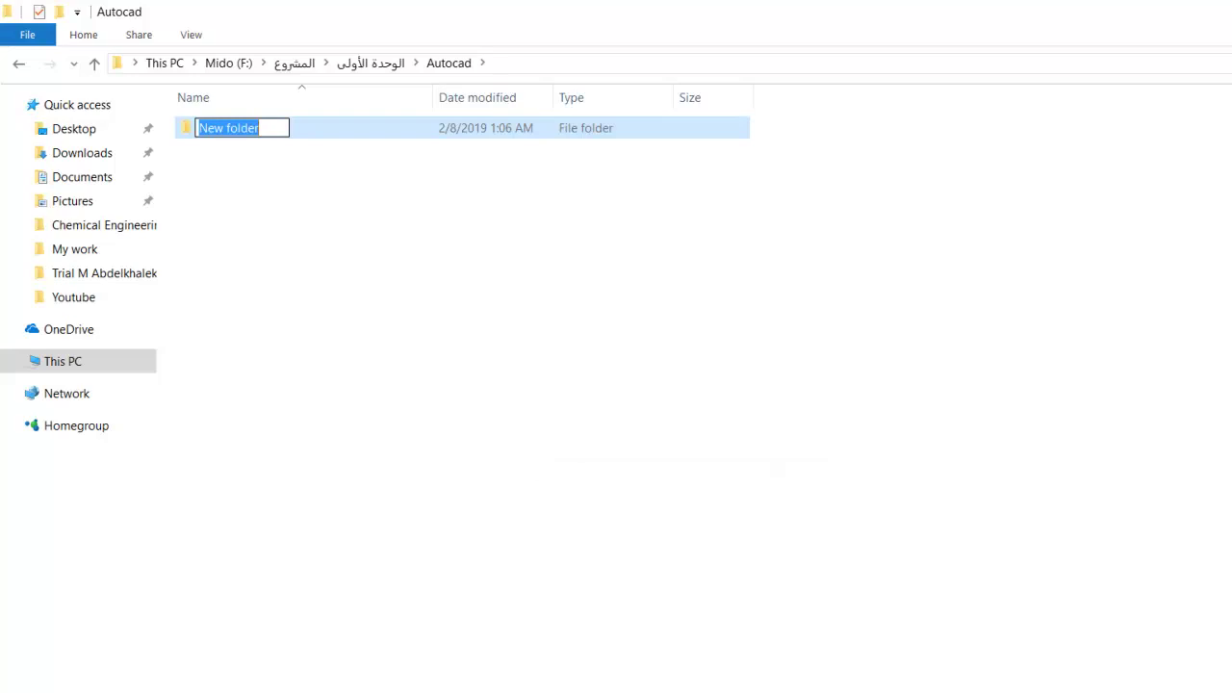
text(February)
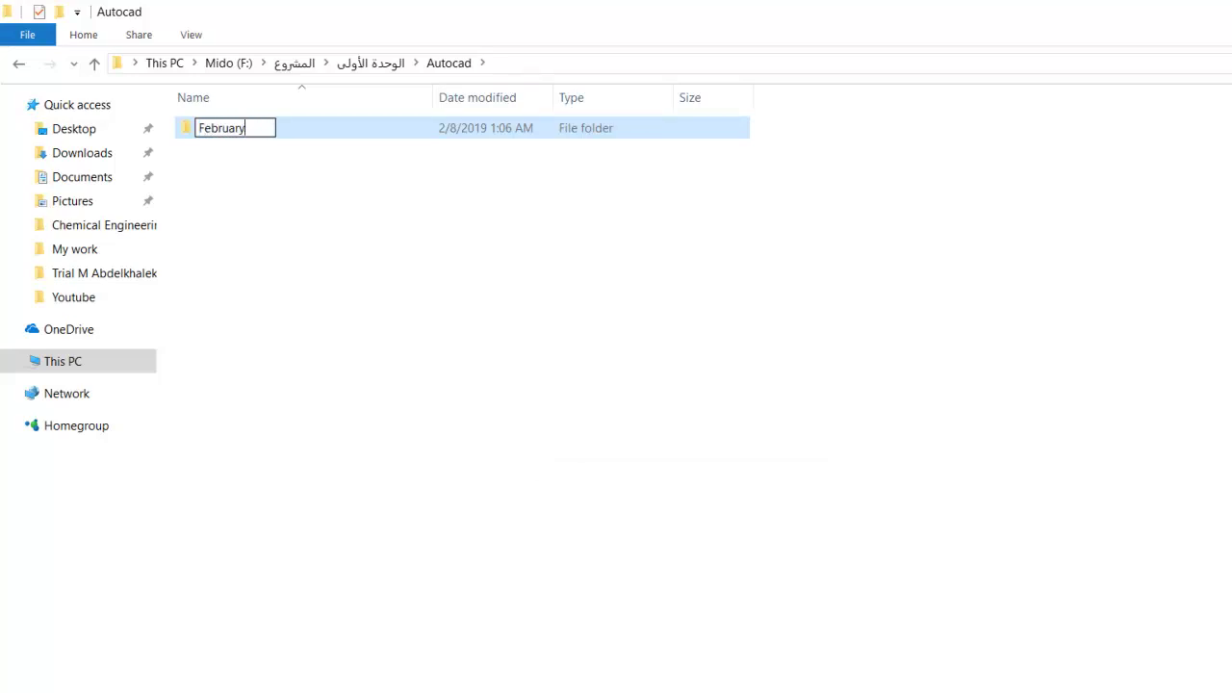
key(Return)
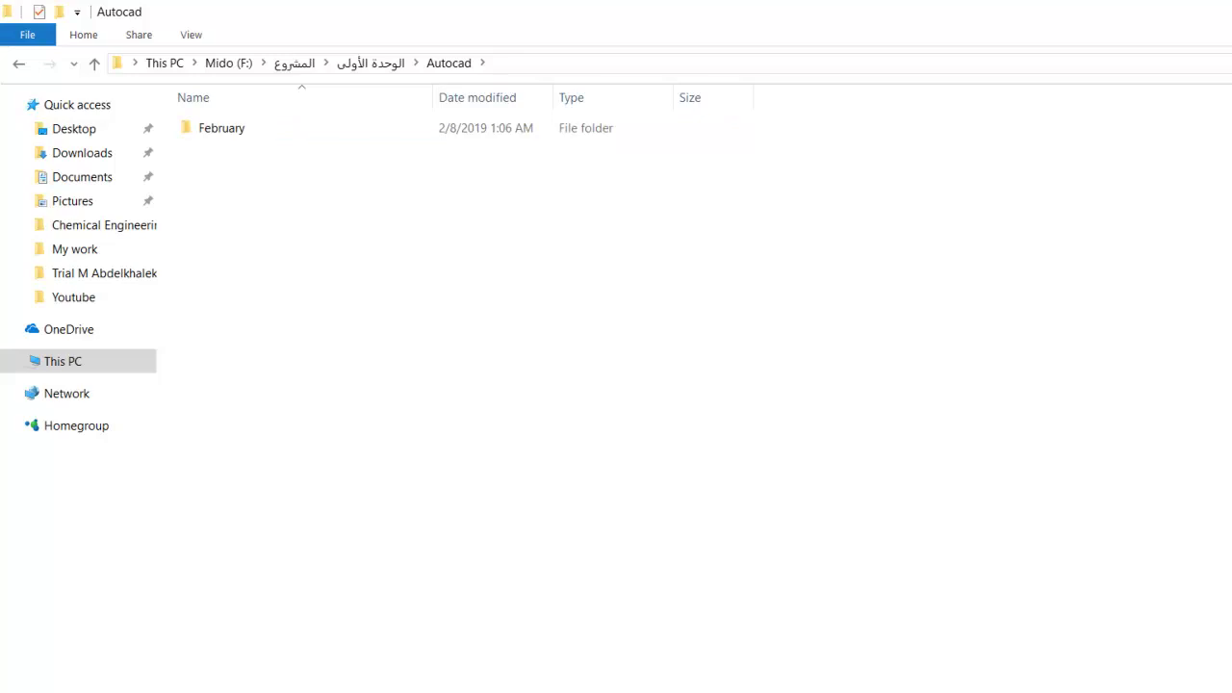
Step: Add a second folder named March in the Autocad folder
right_click(347, 179)
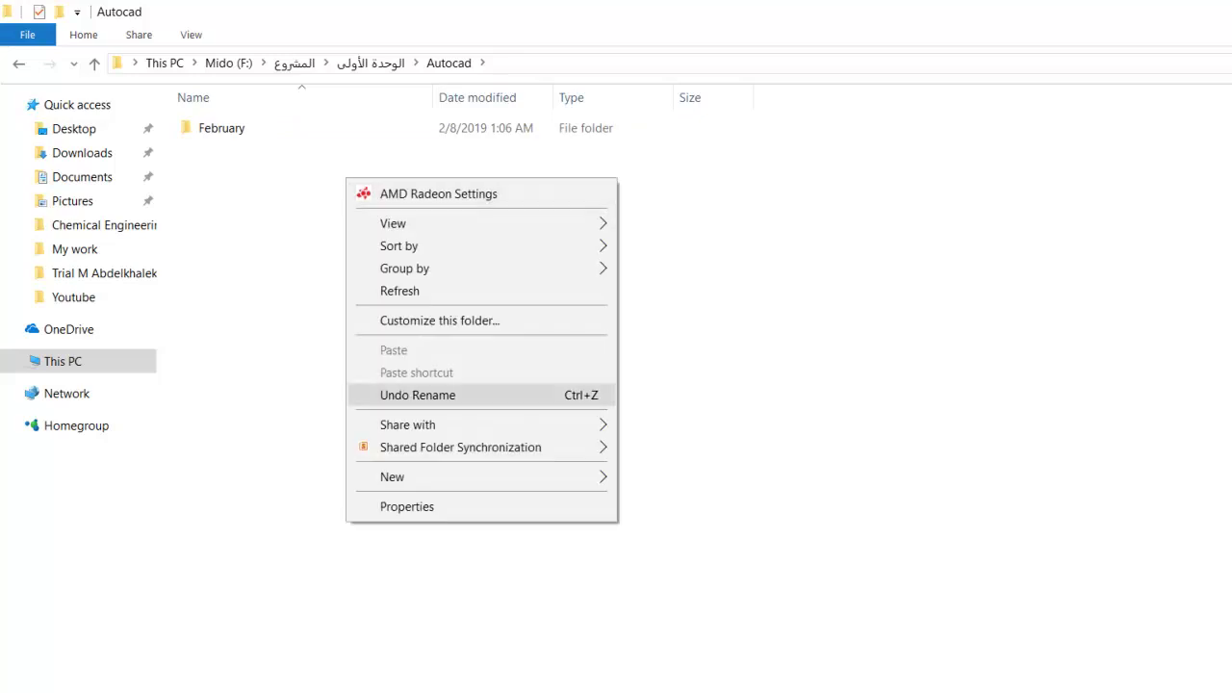
mouse_move(404, 476)
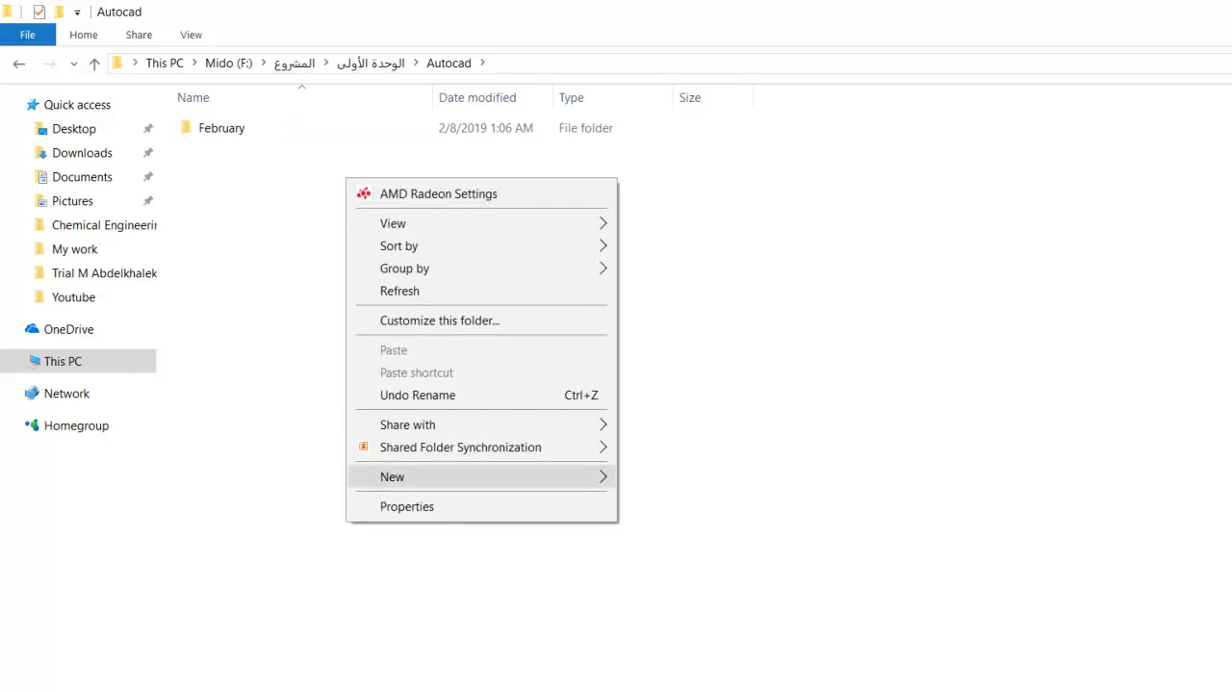
click(664, 479)
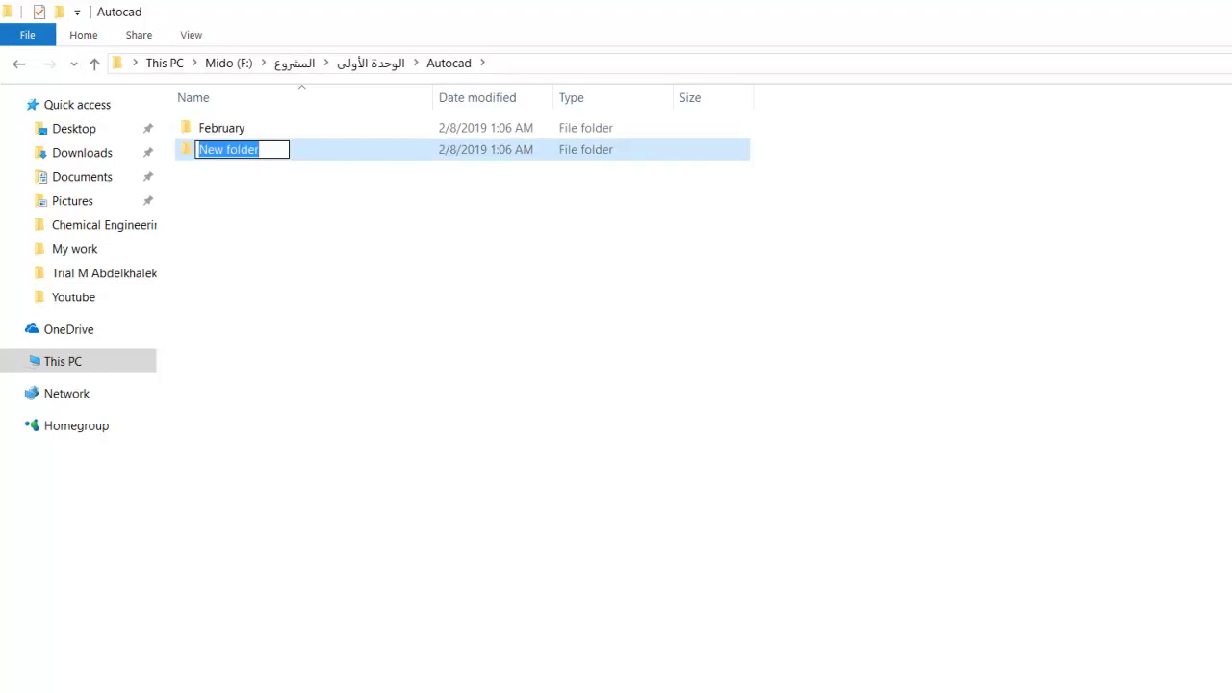
text(March)
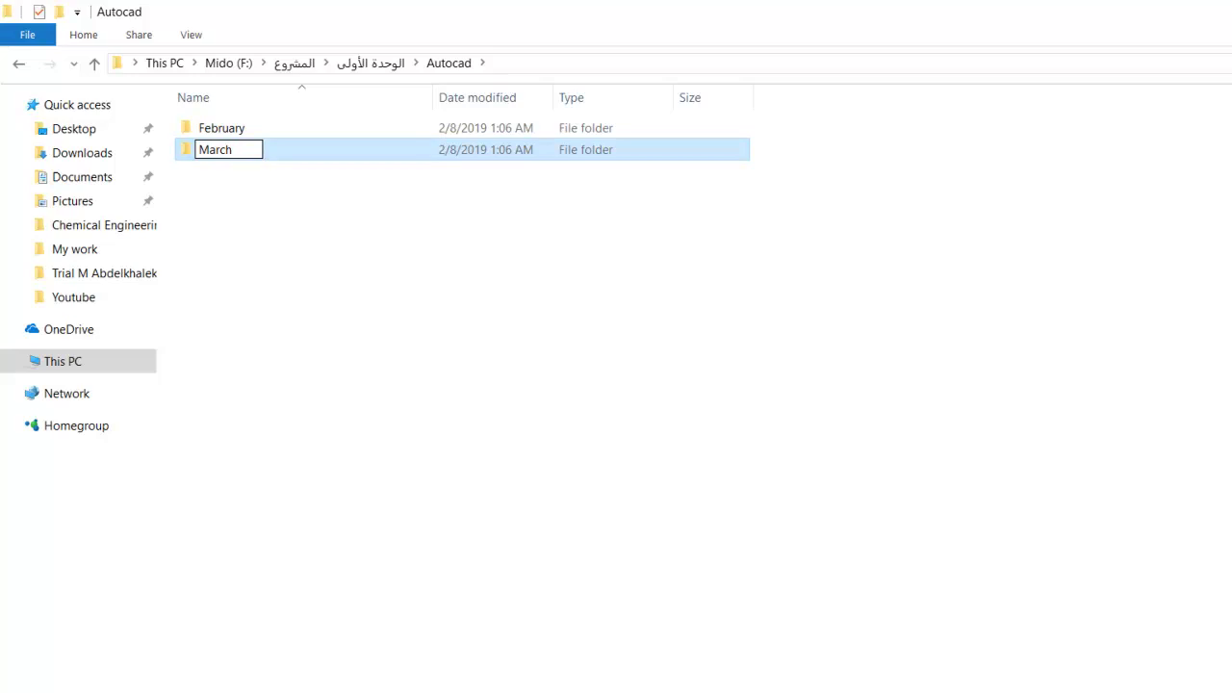
key(Return)
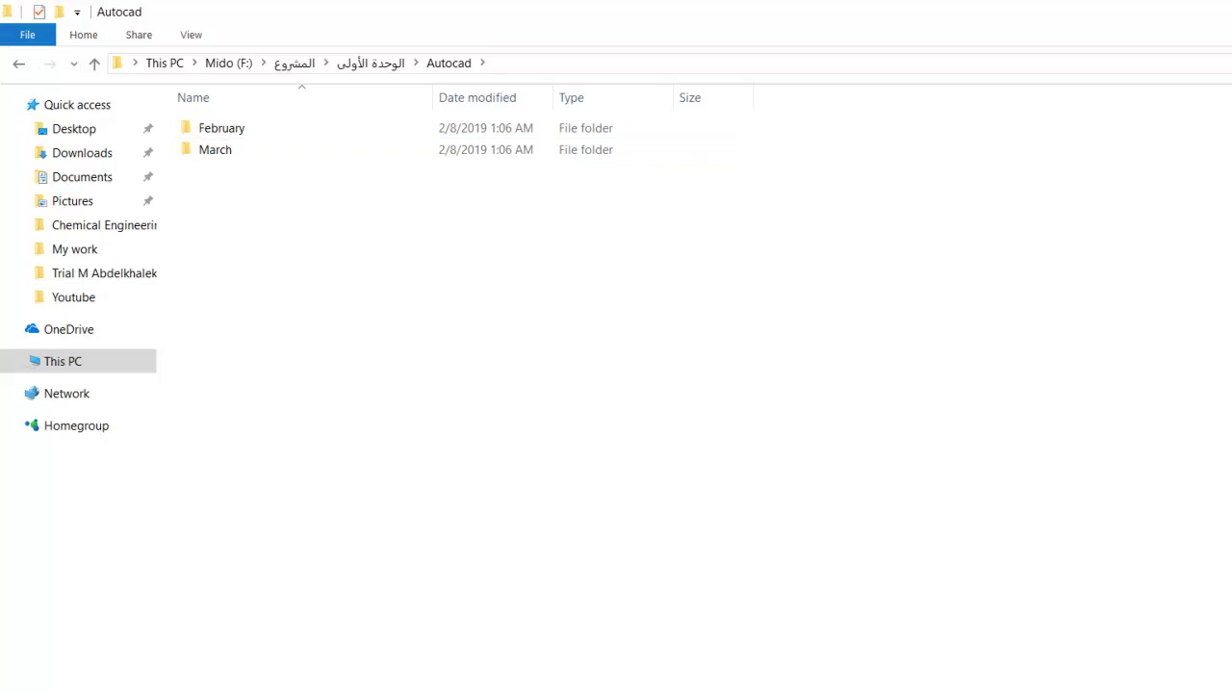
Step: Check the Excel folder in الوحدة الأولى and go back up to the المشروع folder
key(alt+Up)
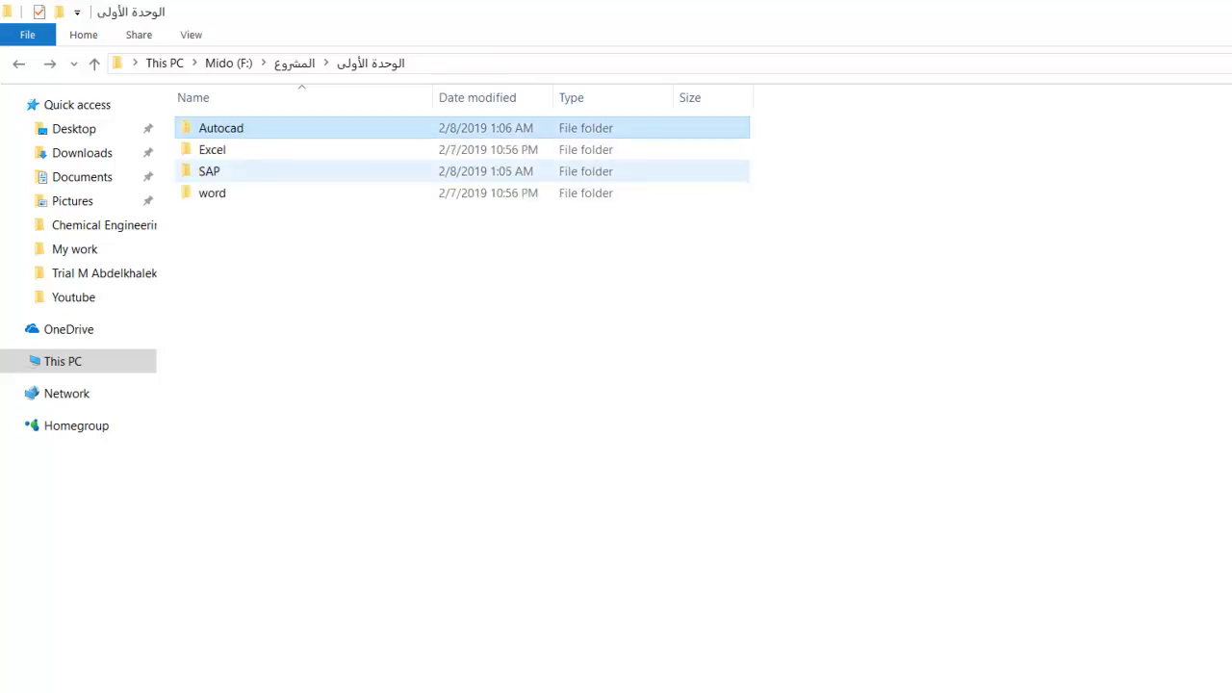
key(Down)
key(Return)
key(alt+Up)
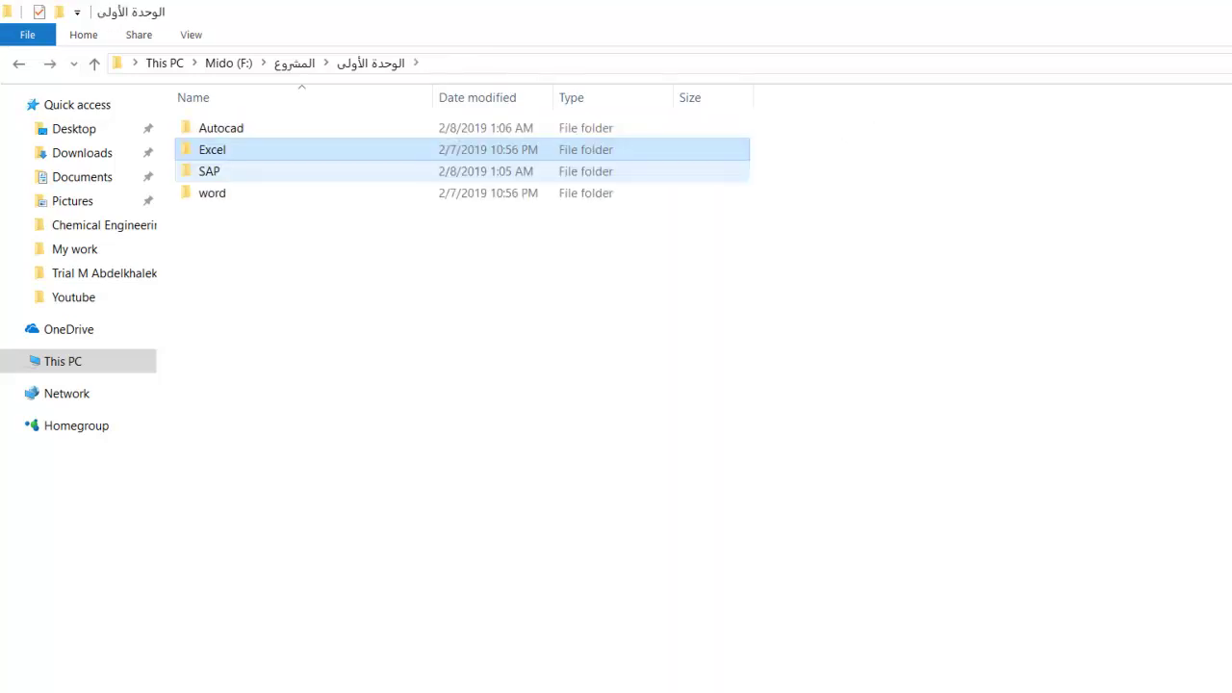
key(Down)
key(alt+Up)
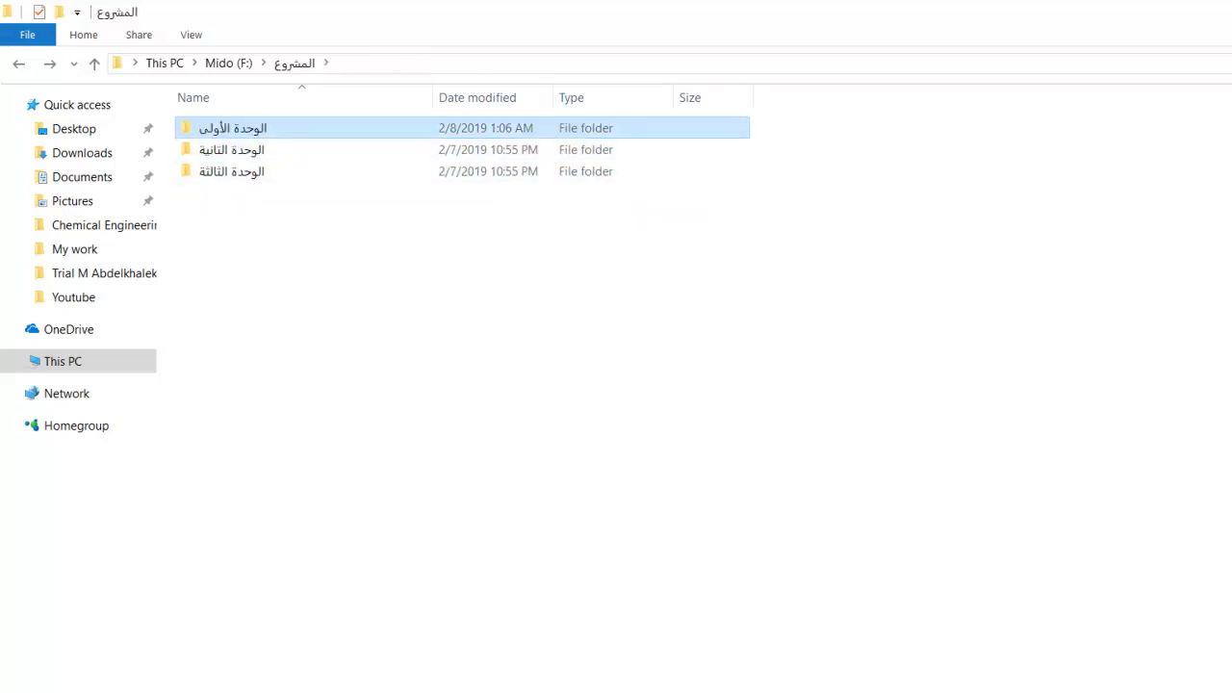
Step: Open the March folder through الوحدة الأولى and Autocad to view its contents
key(Return)
key(Return)
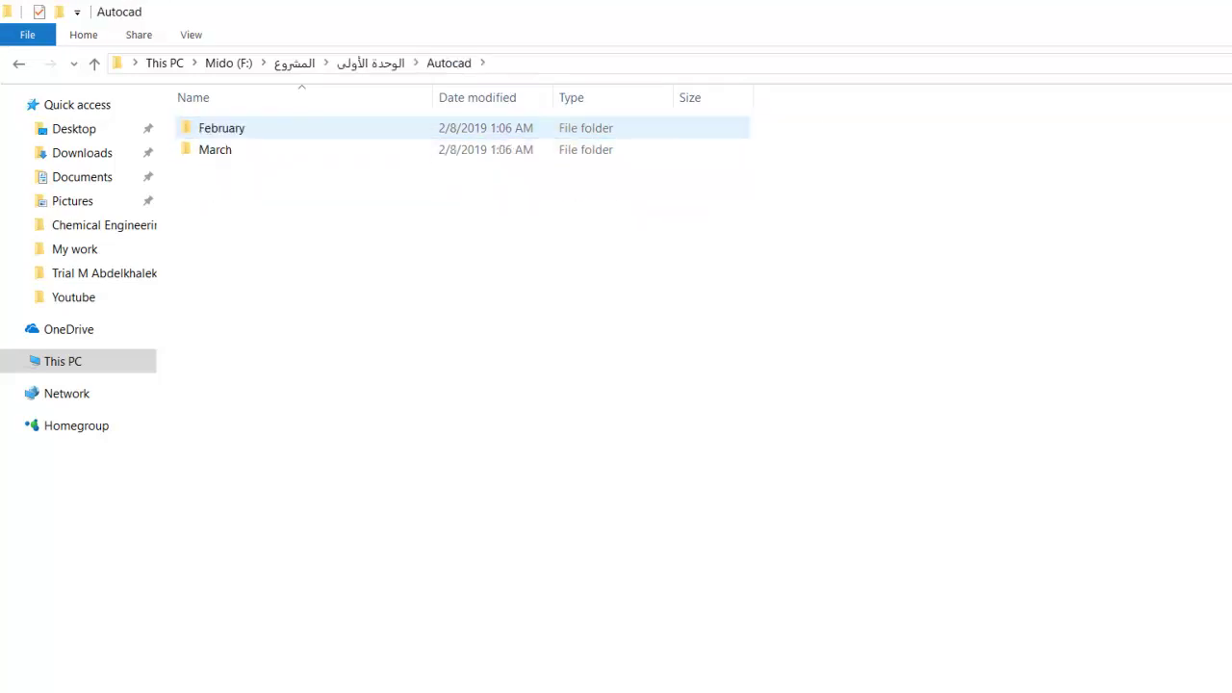
key(Down)
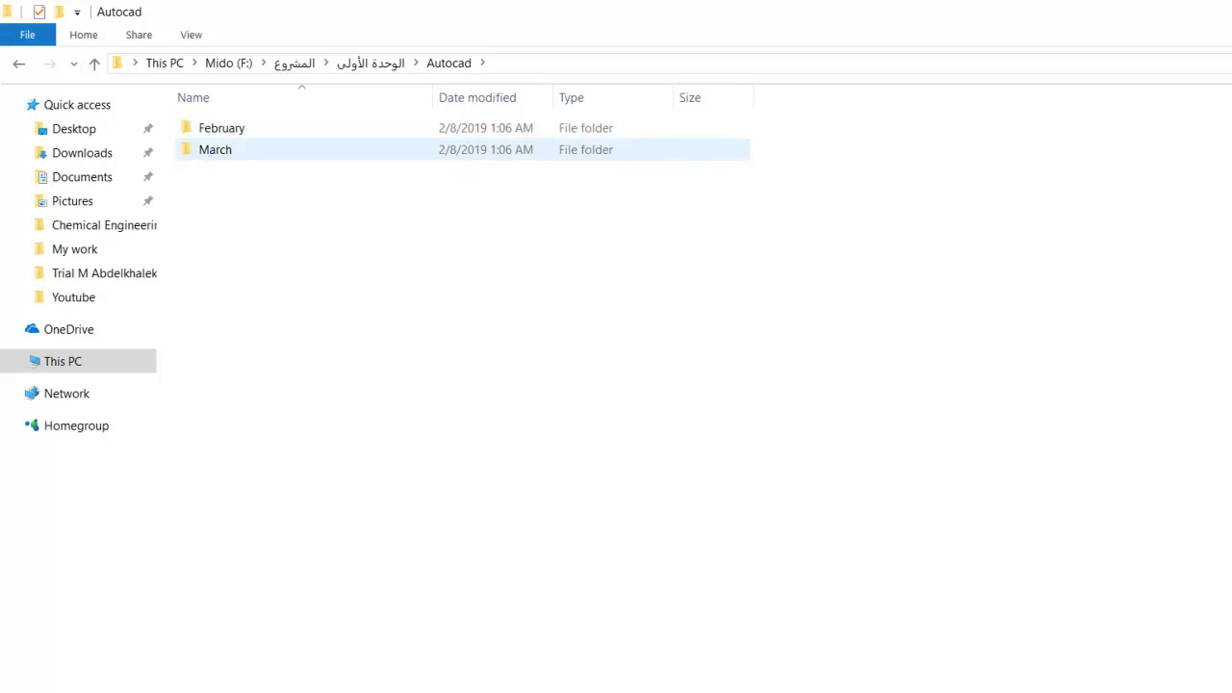
key(Return)
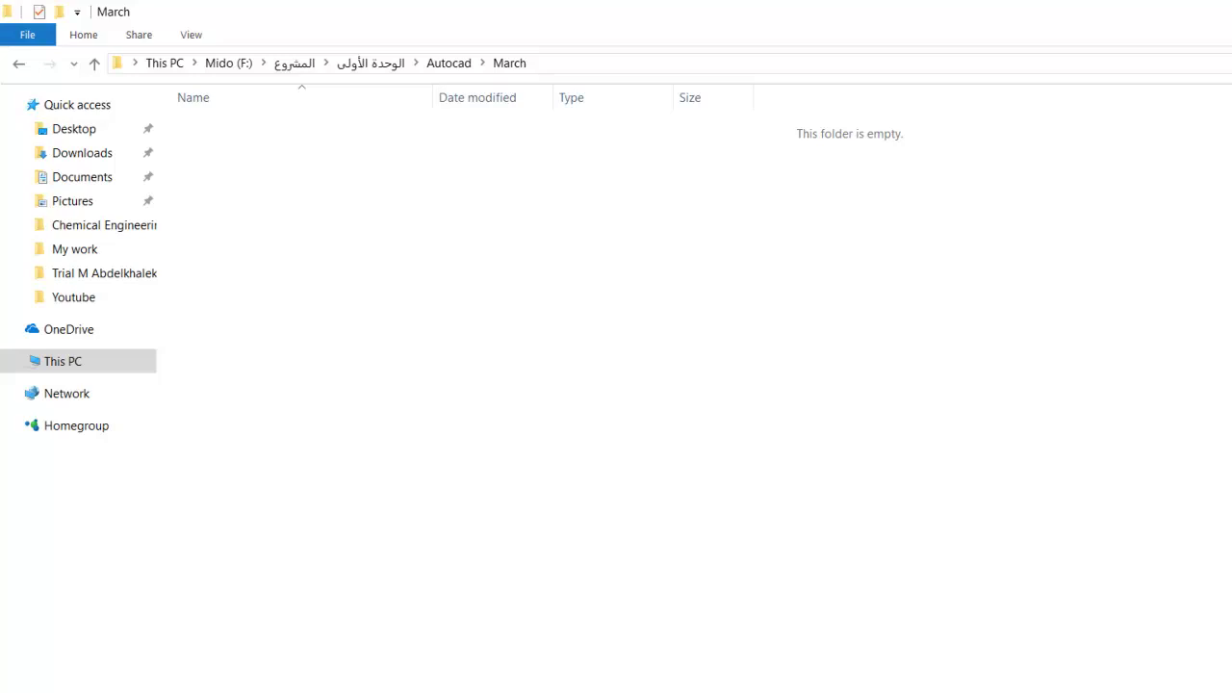
Step: Review the folder hierarchy from المشروع down to the monthly folders again, ending in the Autocad folder of الوحدة الأولى
key(alt+Up)
key(alt+Up)
key(alt+Up)
key(Return)
key(Return)
key(Down)
key(Return)
mouse_move(616, 692)
key(BackSpace)
key(BackSpace)
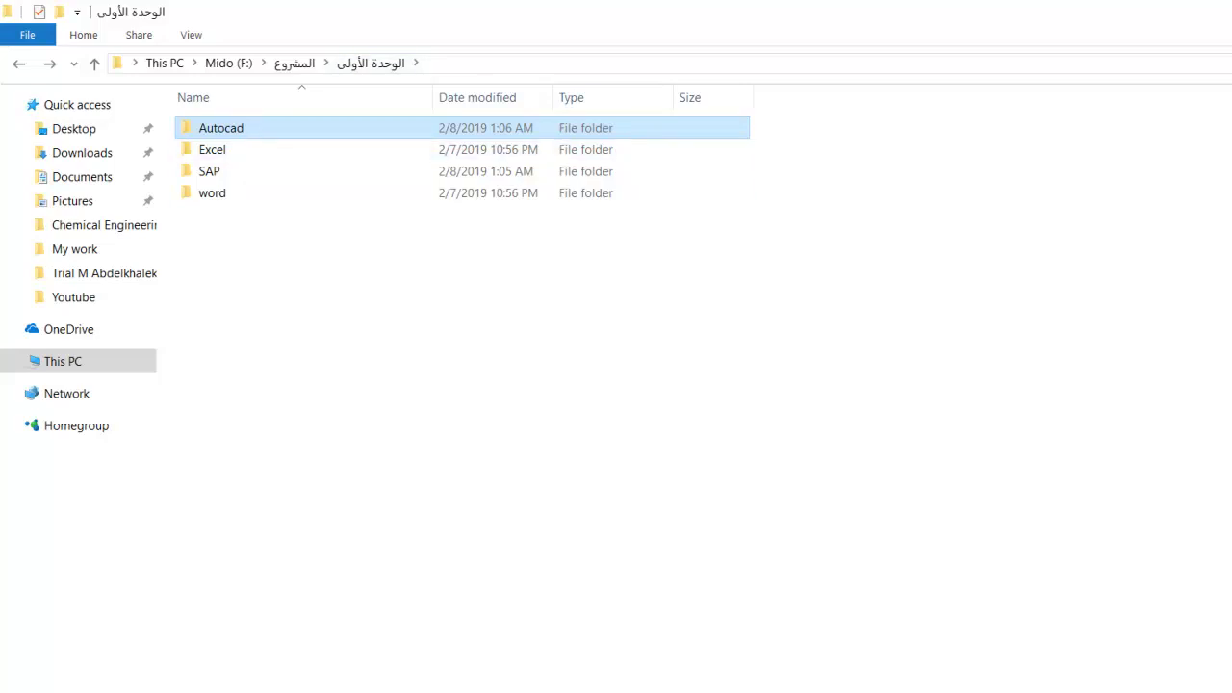
key(Return)
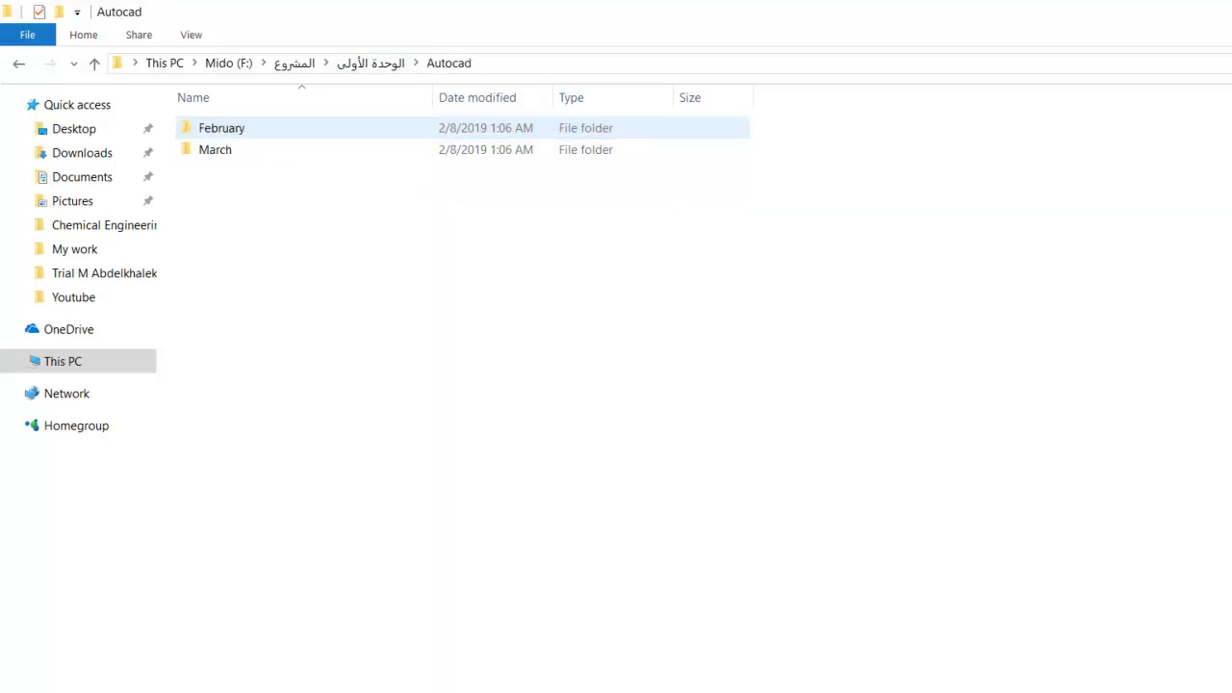
Step: Create a folder named التعديل الأول inside the March folder of Autocad
click(215, 149)
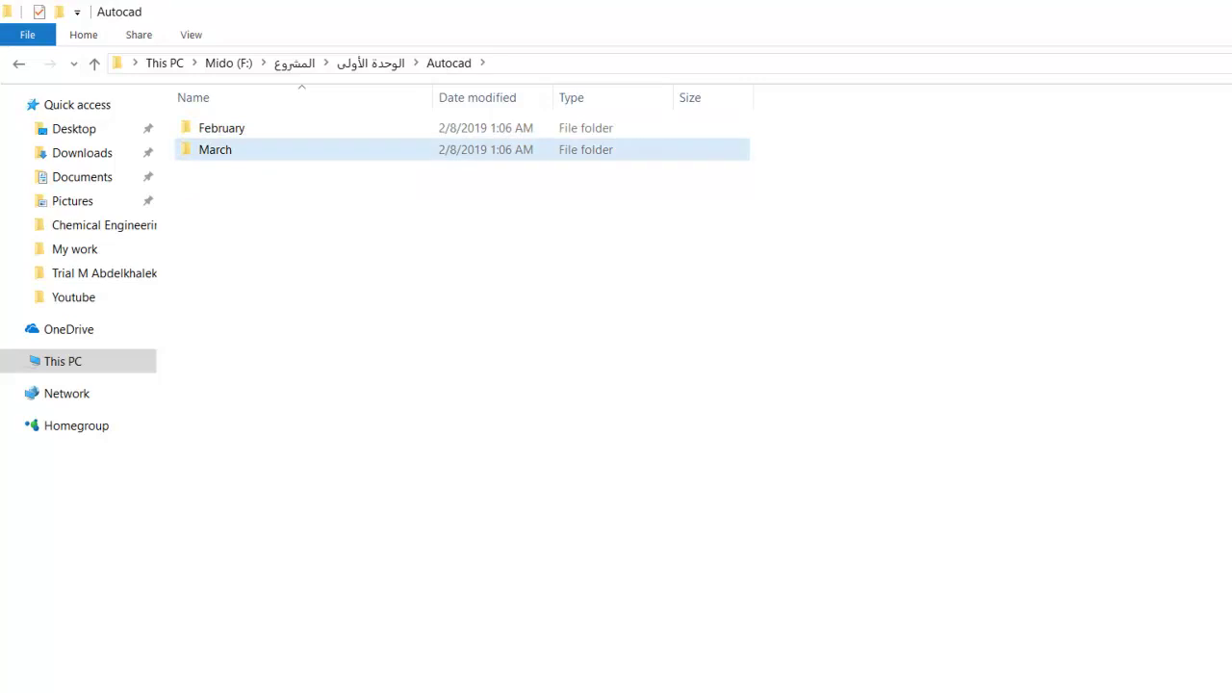
key(Return)
right_click(296, 198)
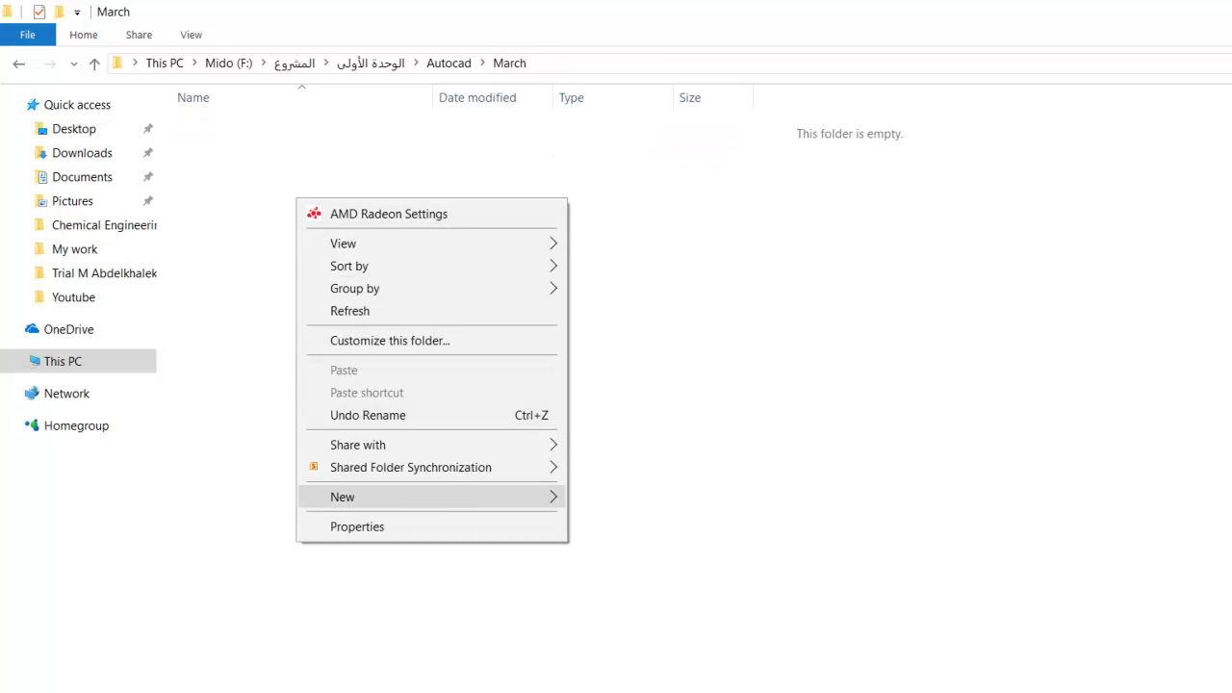
mouse_move(404, 497)
click(614, 499)
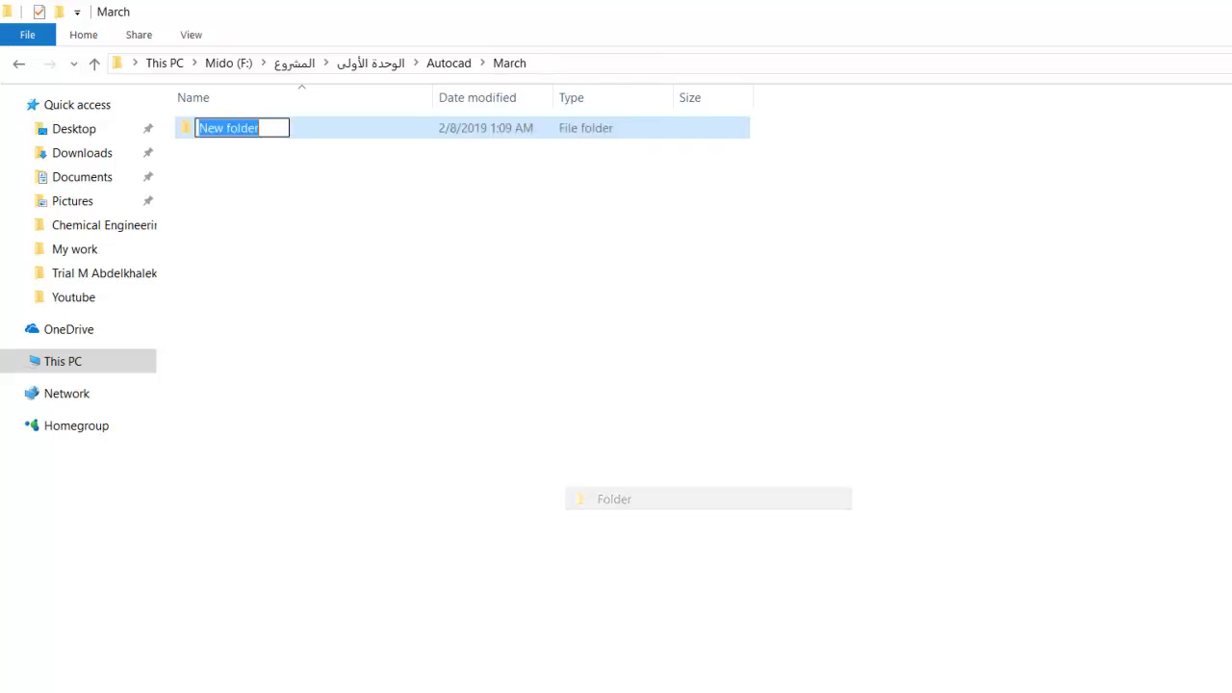
text(hg)
key(BackSpace)
key(BackSpace)
text(التعدي)
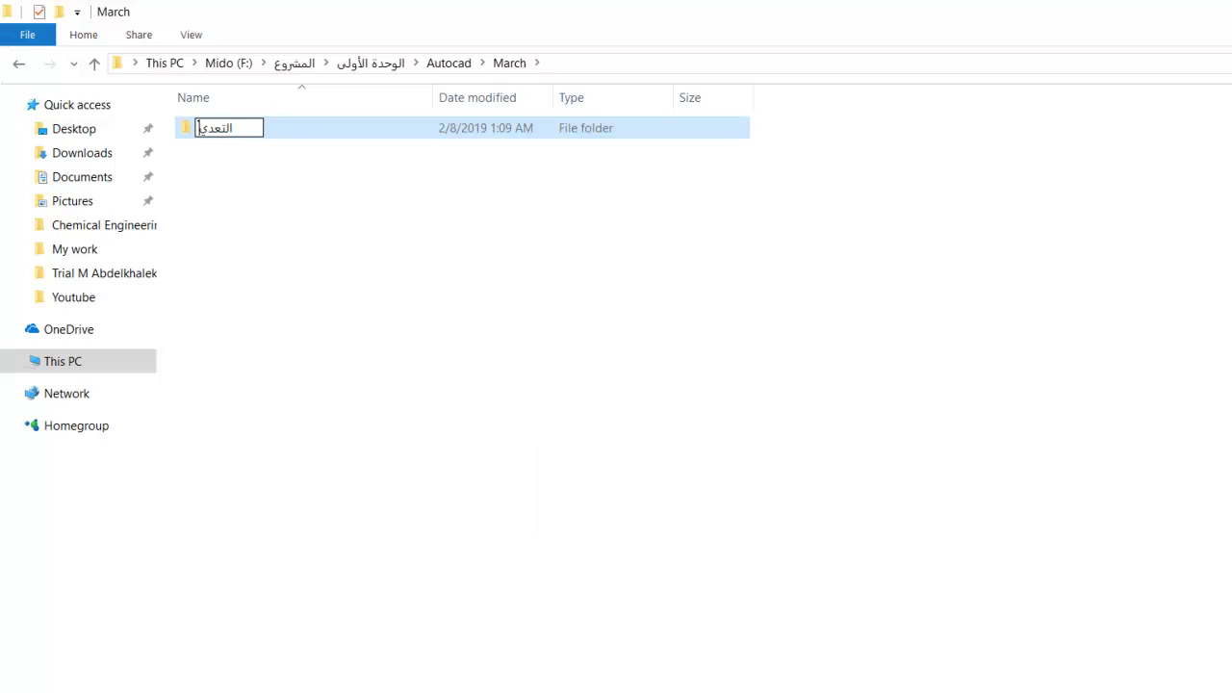
text(ل الأول)
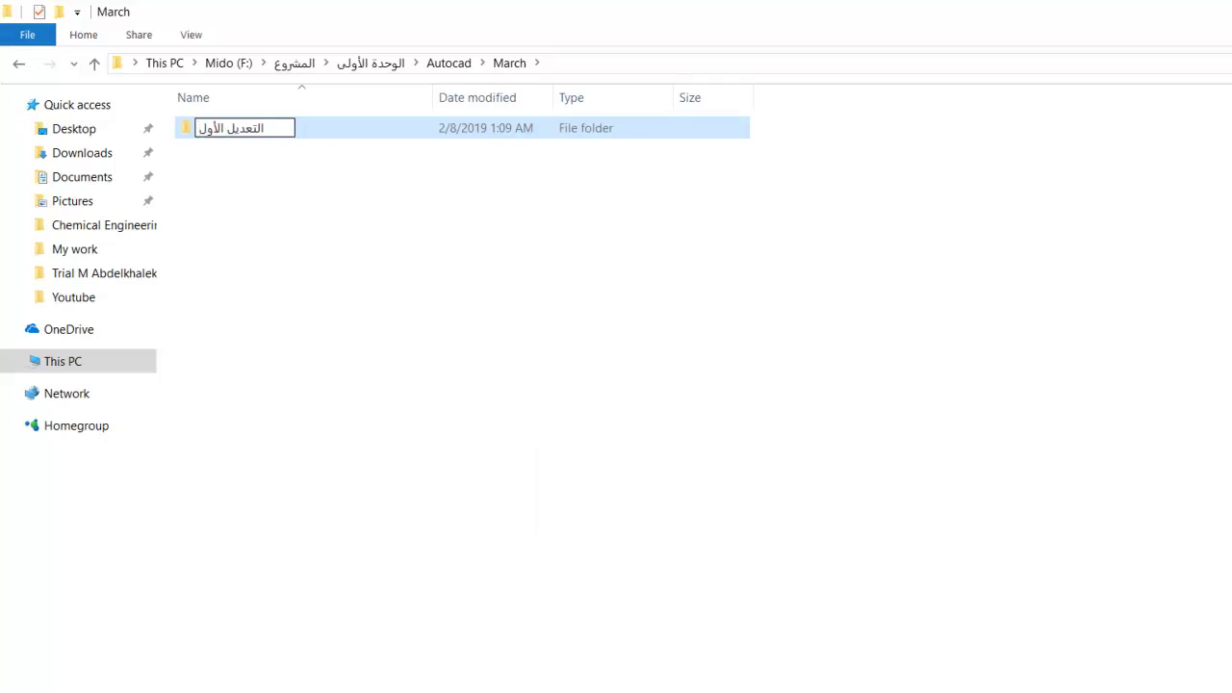
key(Return)
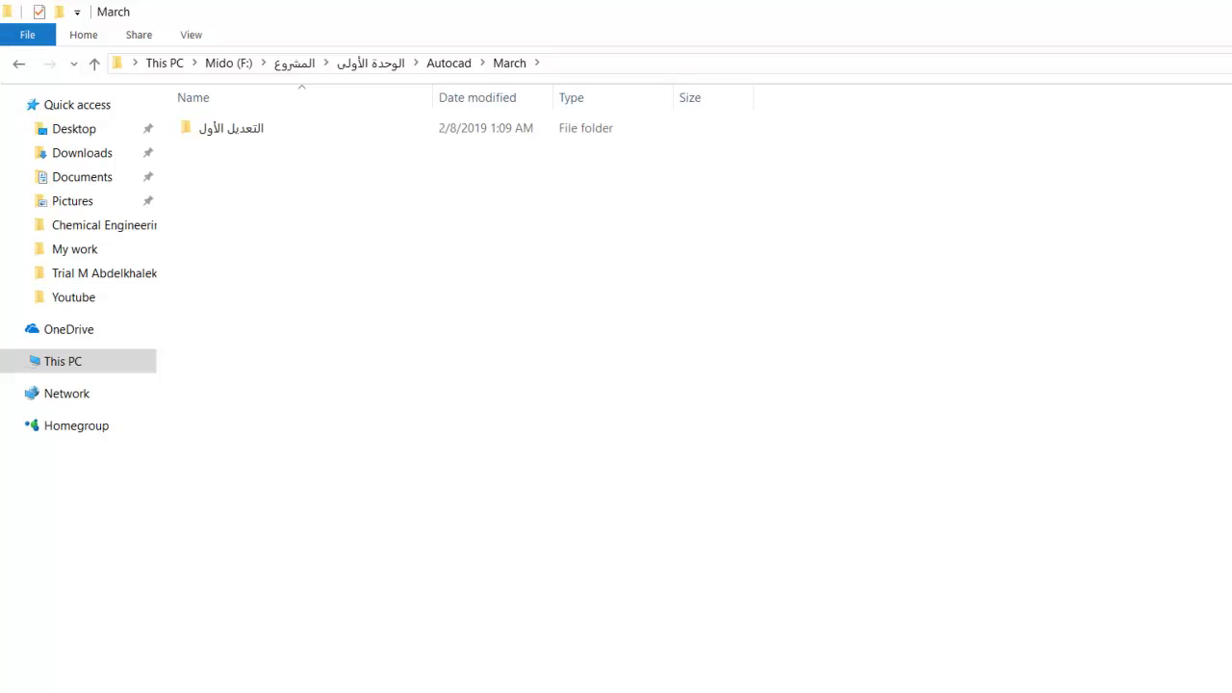
Step: Return to the الوحدة الأولى folder and create a folder named Voice in it
key(alt+Left)
key(alt+Left)
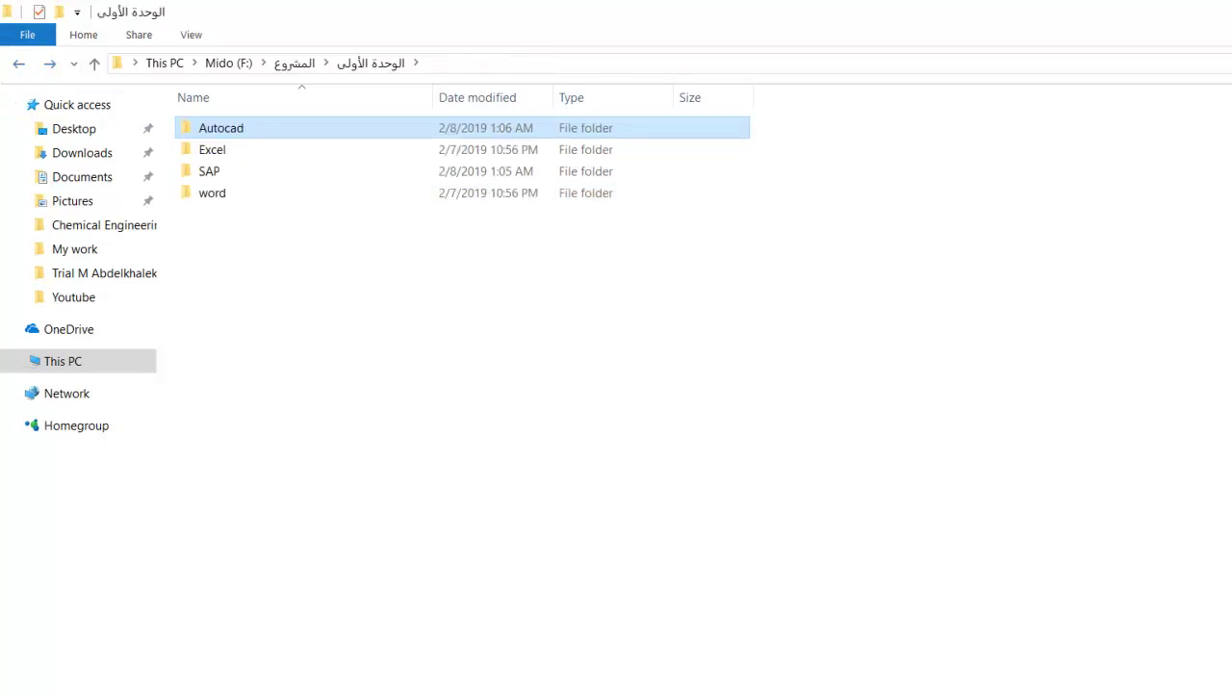
right_click(368, 273)
mouse_move(433, 572)
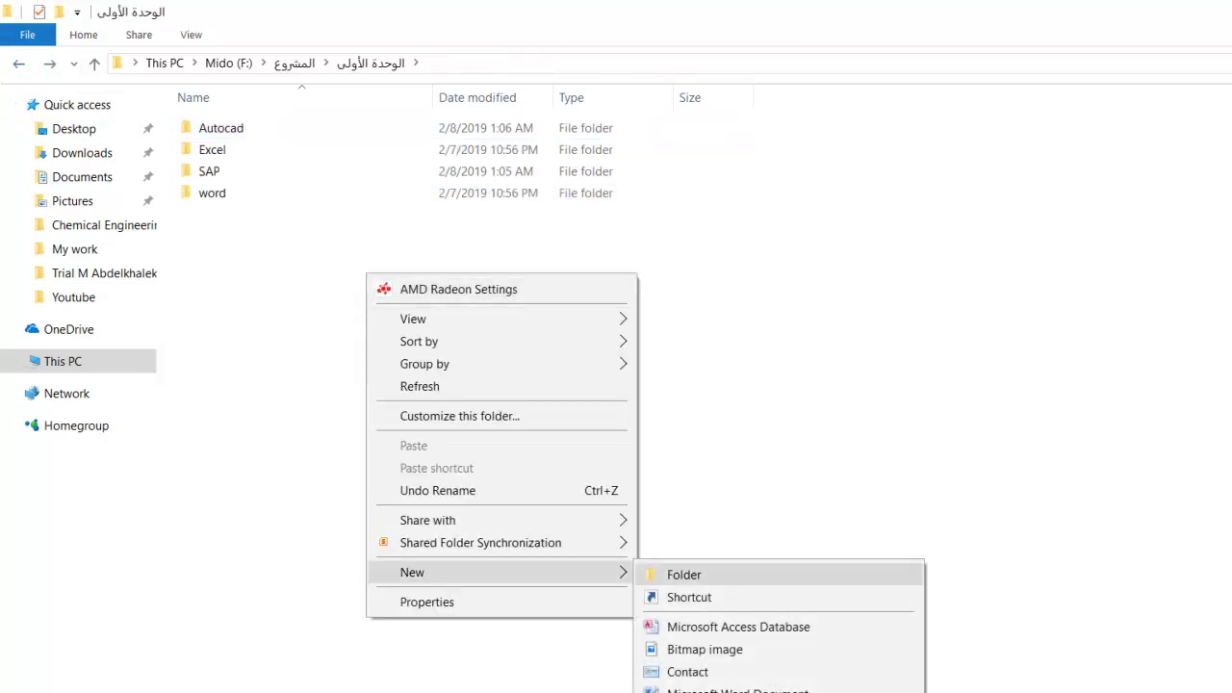
click(683, 574)
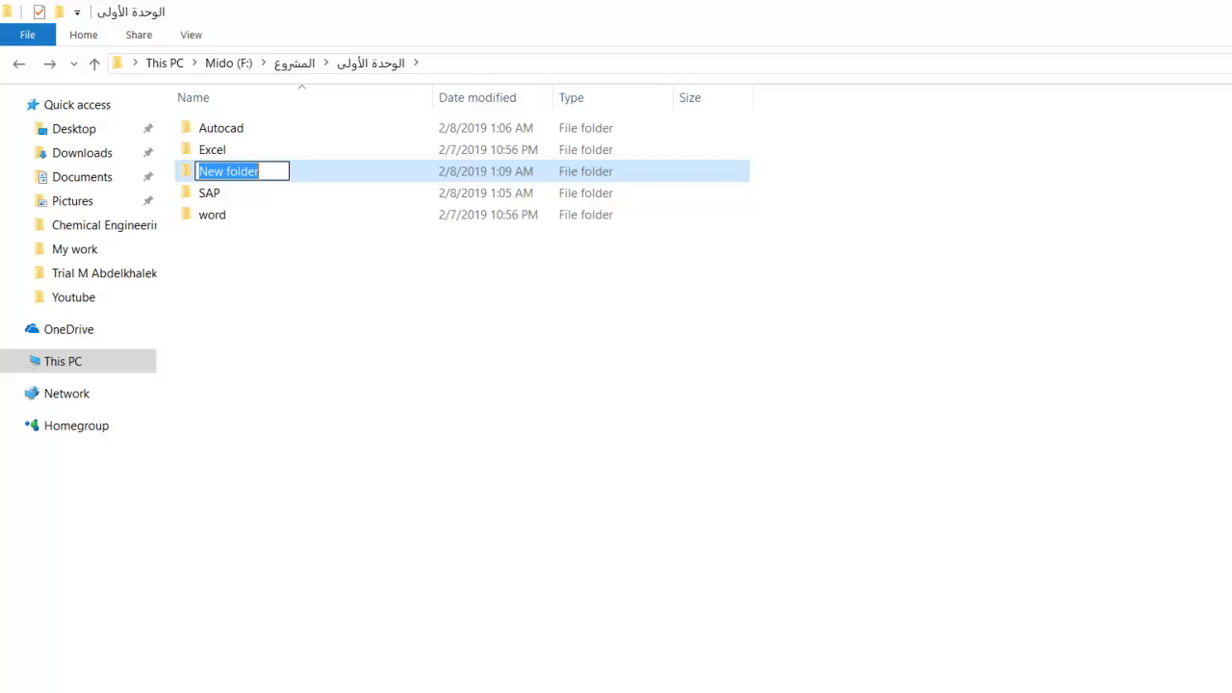
text(جهؤث)
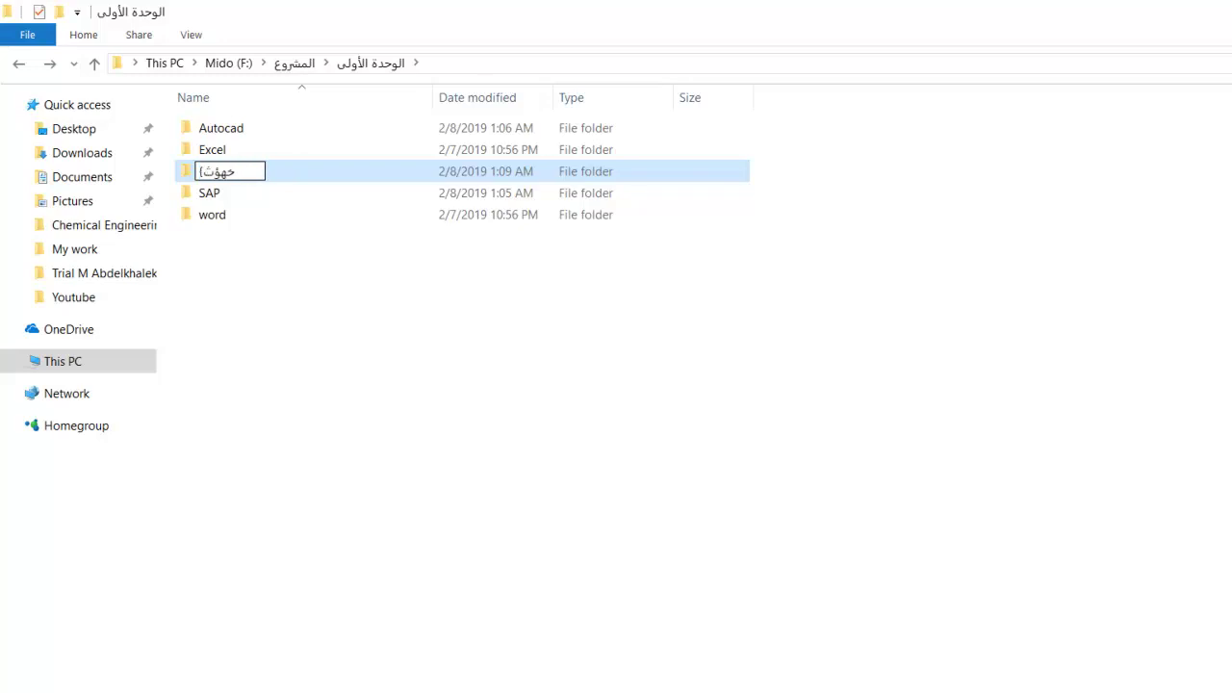
key(BackSpace)
key(BackSpace)
key(BackSpace)
key(BackSpace)
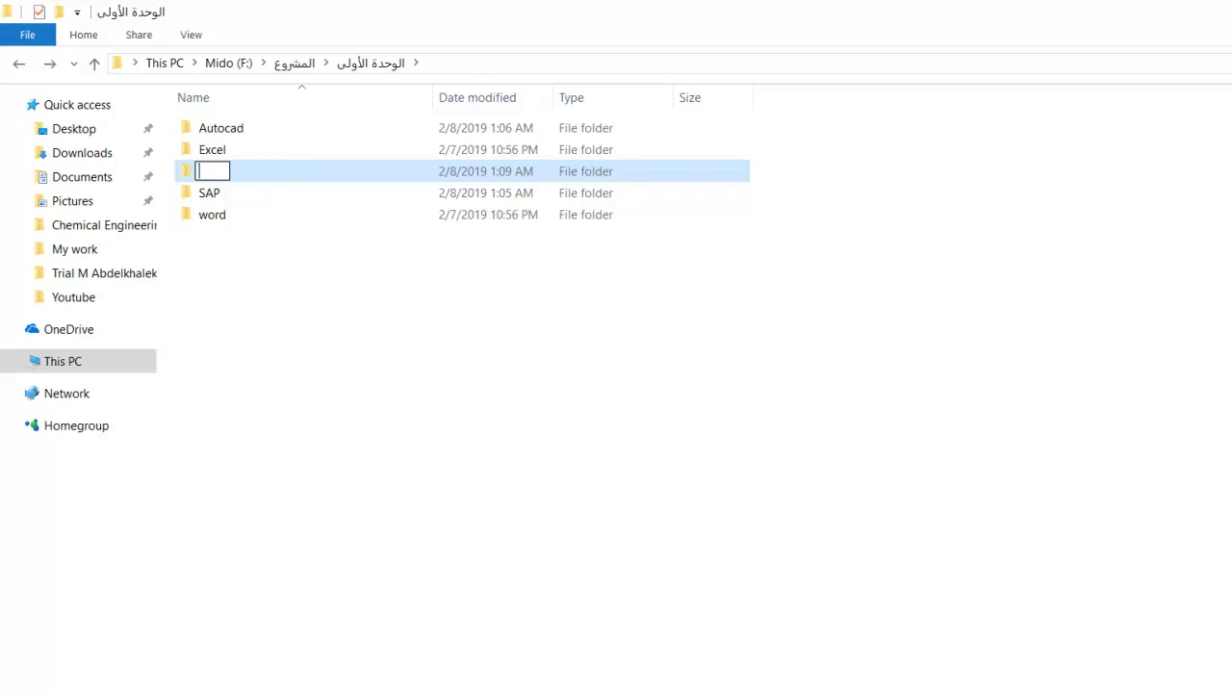
text(Voice)
key(Return)
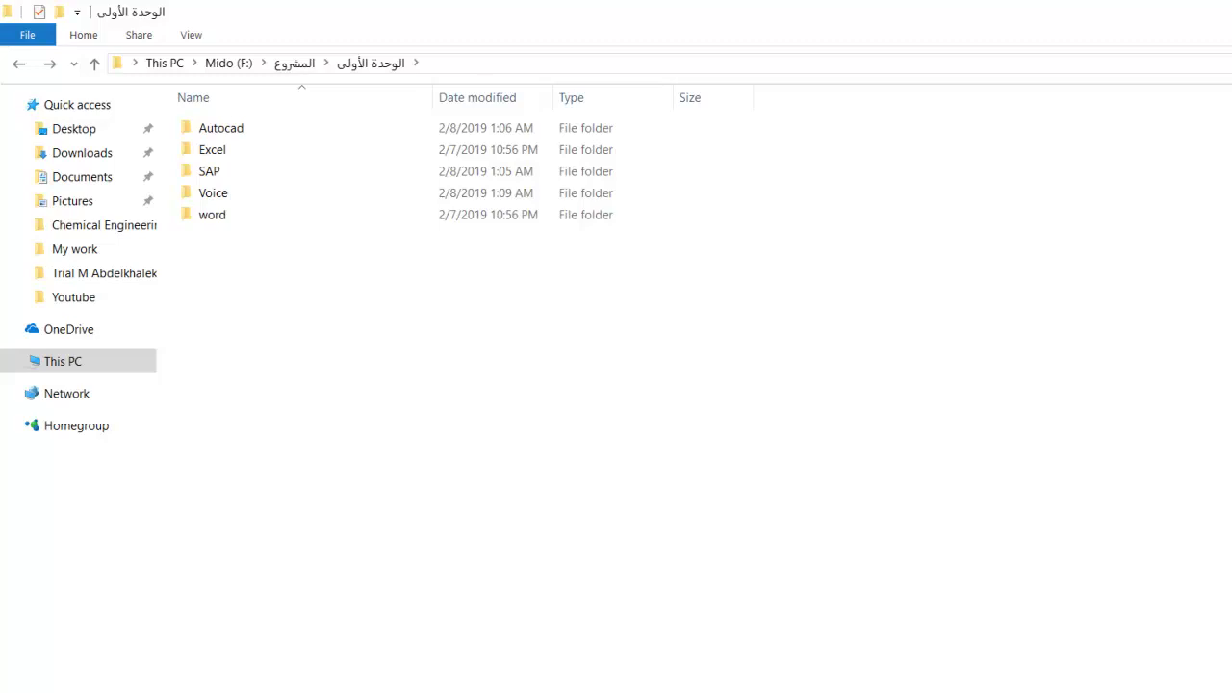
Step: Switch to the Project presentation in PowerPoint and run the slide show from the beginning up to the circular-arrow slide, تظبيط الشغل
key(alt+Tab)
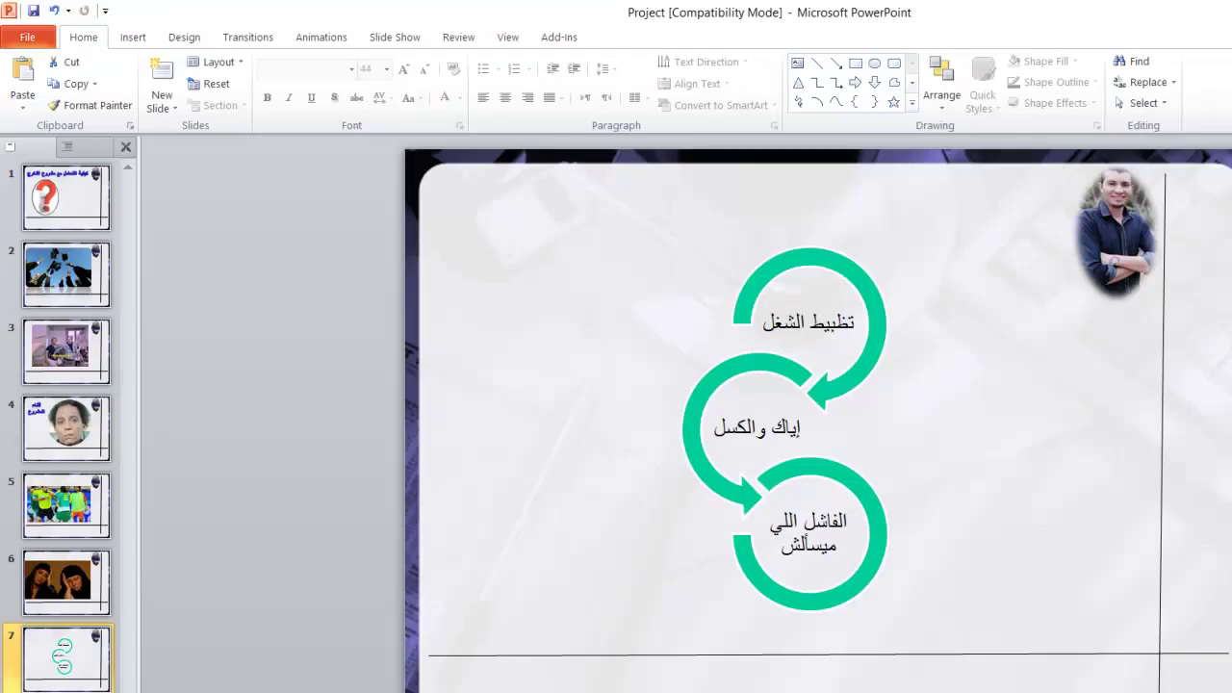
key(F5)
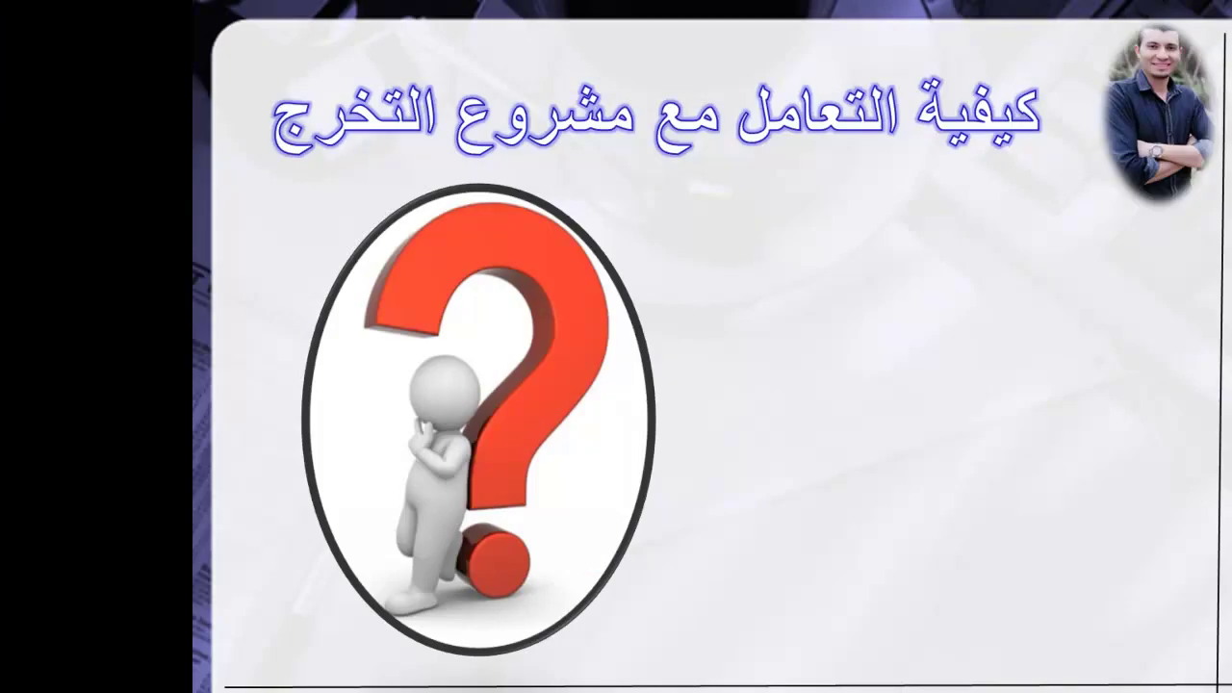
key(Right)
key(Right)
key(Right)
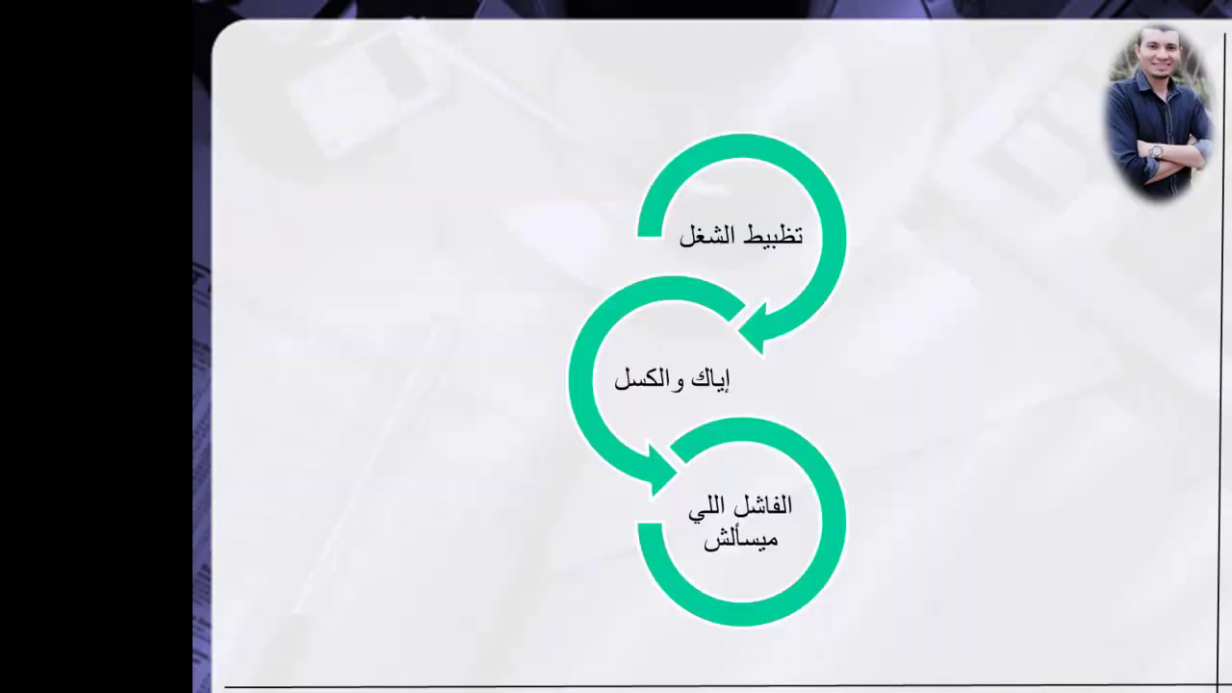